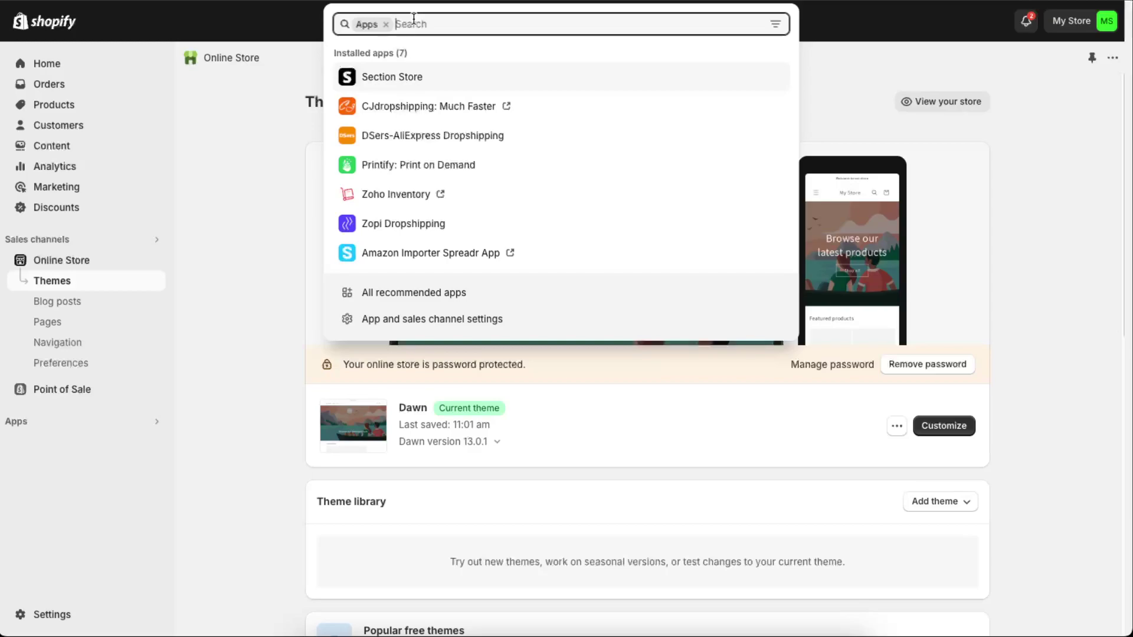
Search the apps for "auto" and install AutoDS: Dropshipping & POD on the store, approving its data access.
{"action": "type", "text": "auto"}
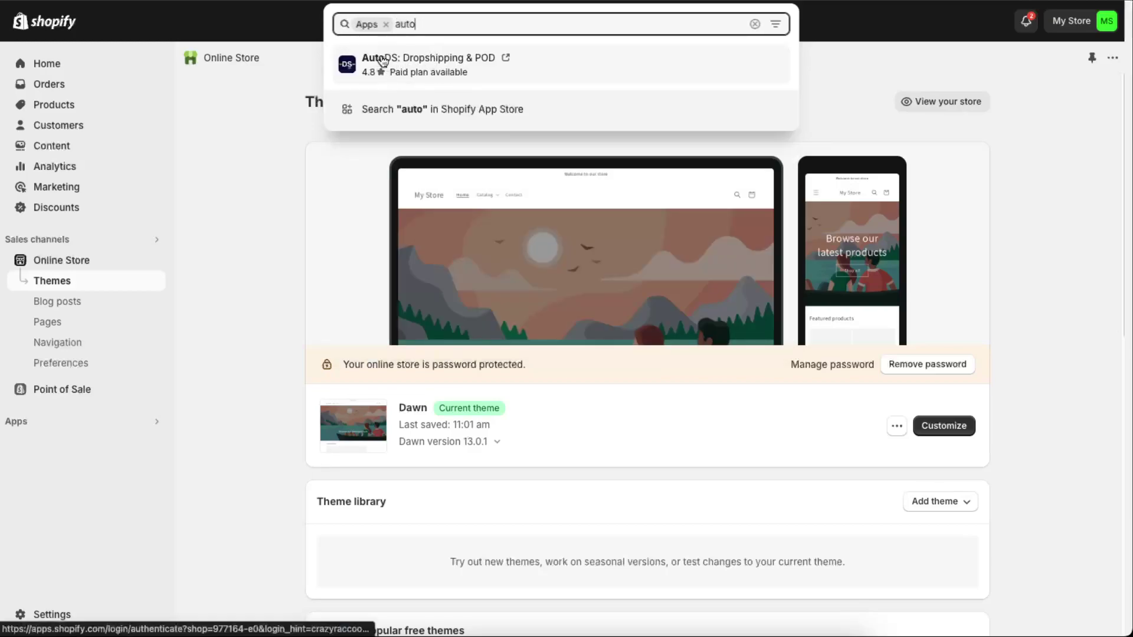
{"action": "left_click", "coordinate": [422, 64]}
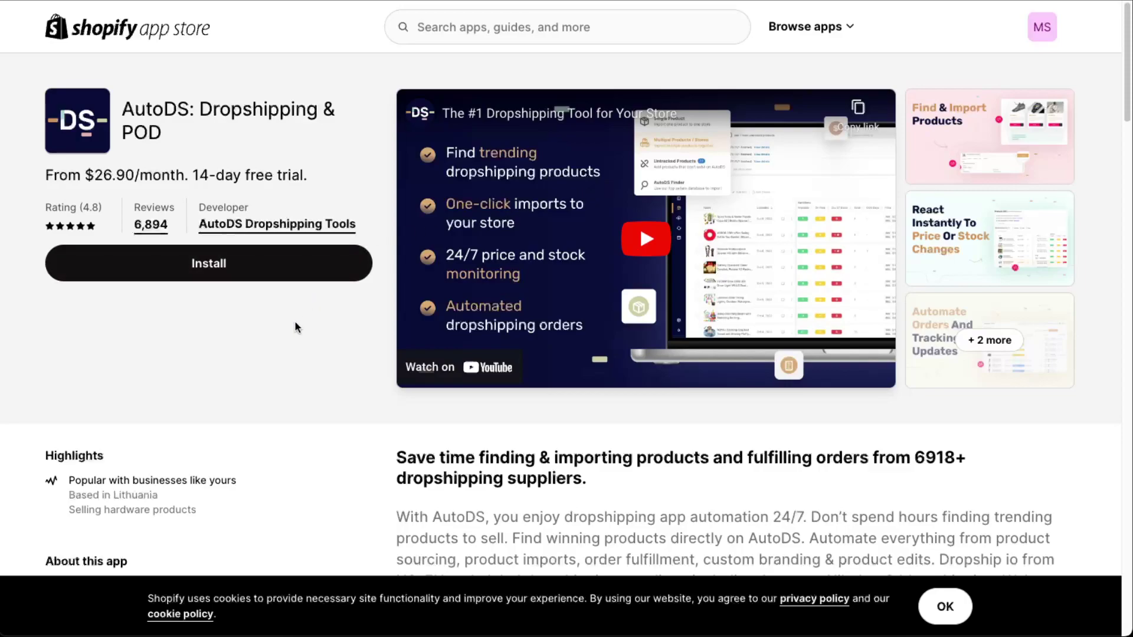
{"action": "left_click", "coordinate": [237, 271]}
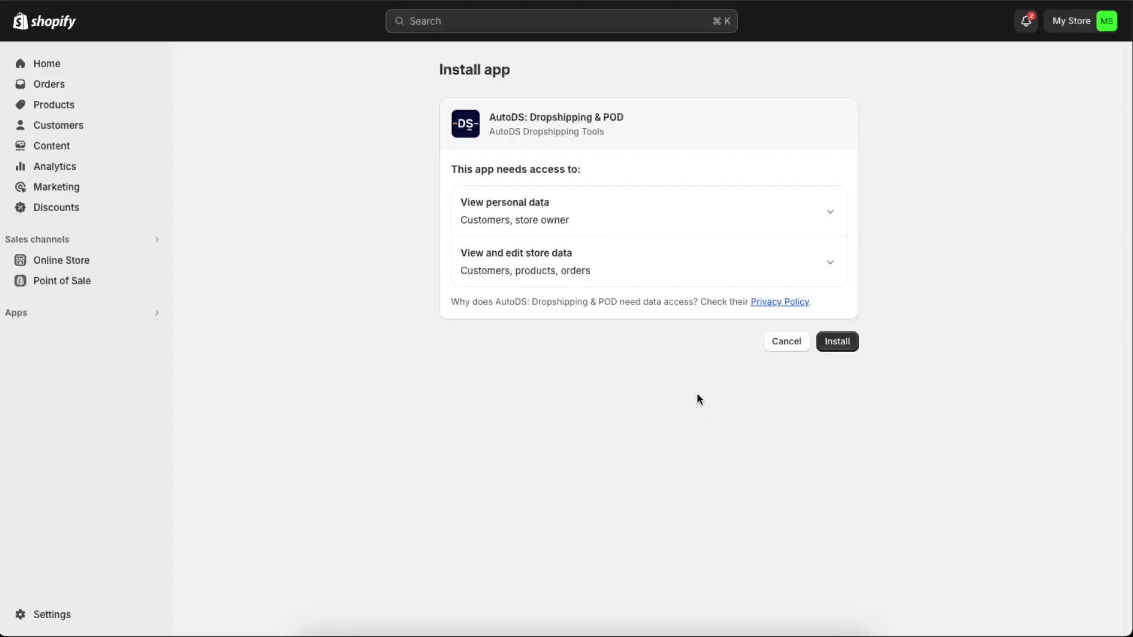
{"action": "left_click", "coordinate": [845, 342]}
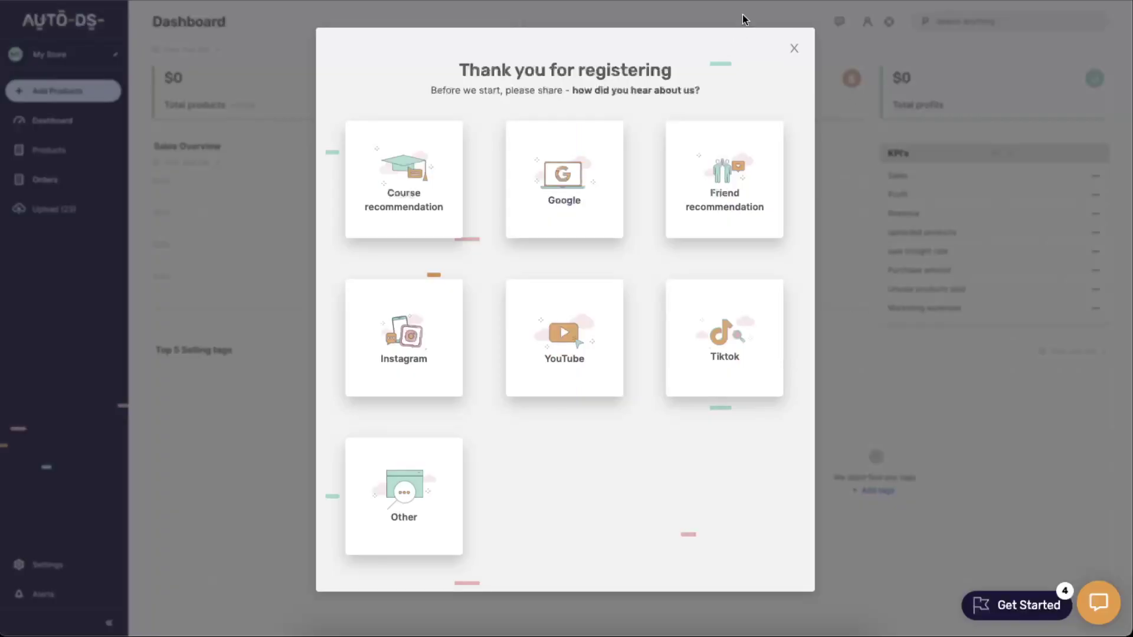
Answer the registration survey with YouTube as the referral source and Solve Storm as the channel, and submit it.
{"action": "left_click", "coordinate": [607, 197]}
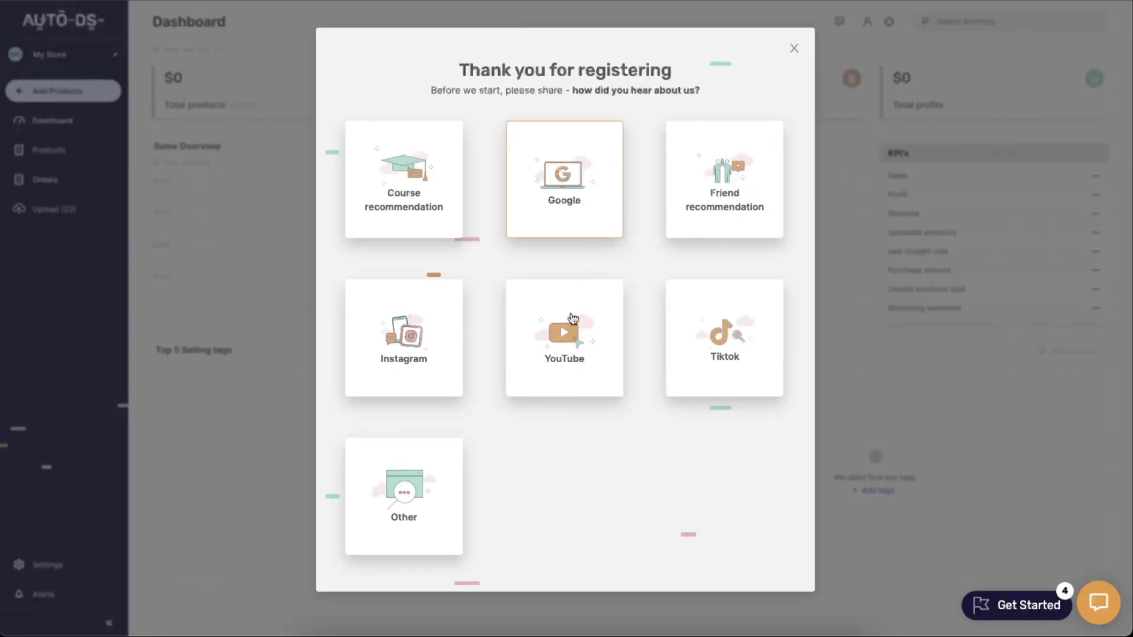
{"action": "left_click", "coordinate": [580, 313]}
{"action": "left_click", "coordinate": [572, 475]}
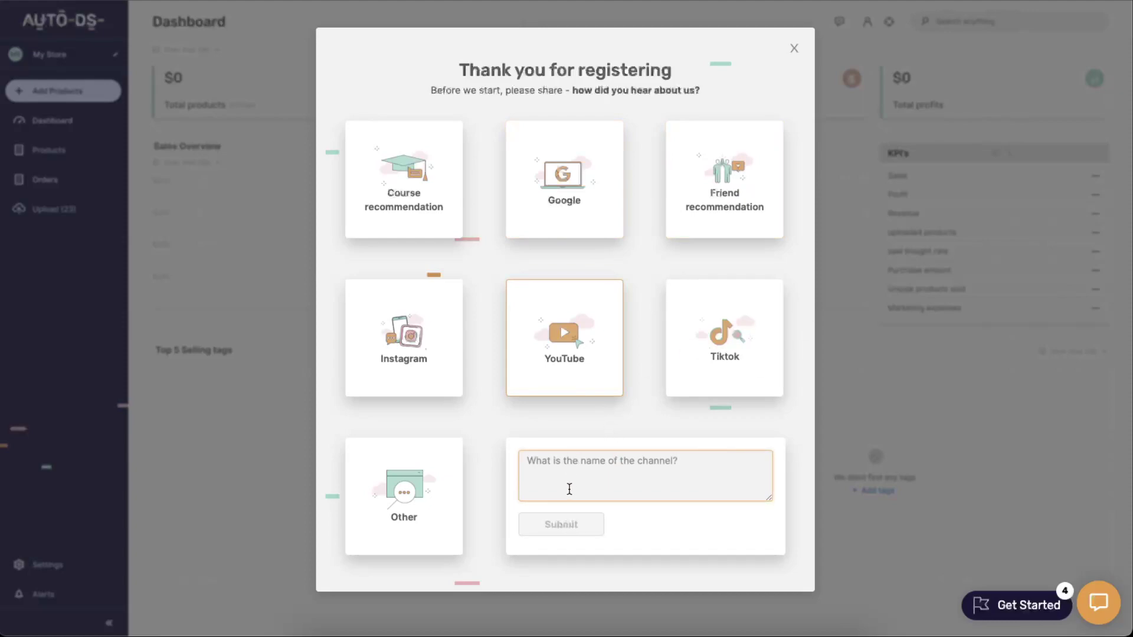
{"action": "type", "text": "Solve Storm"}
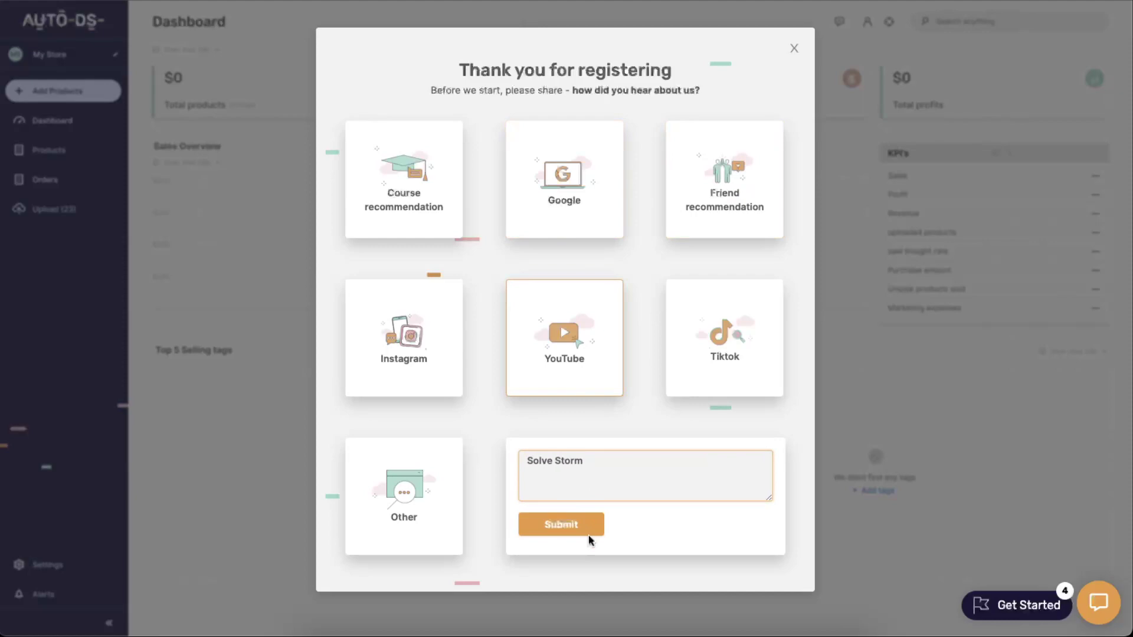
{"action": "left_click", "coordinate": [584, 527]}
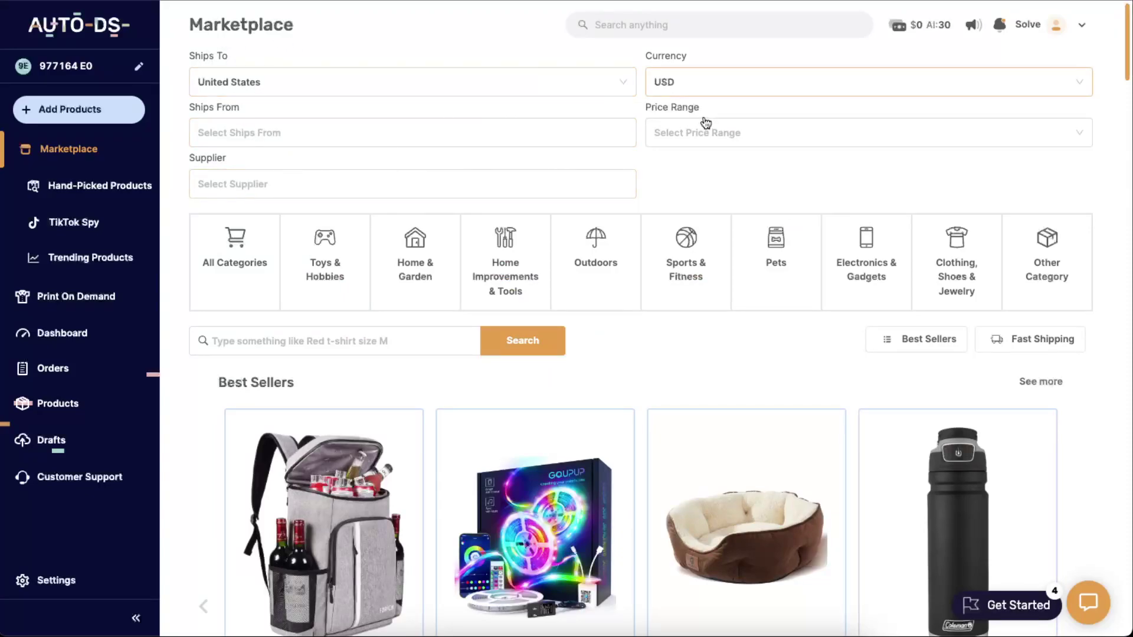
Open the Products page and examine the AutoDS Finder option for adding products, closing it without adding any.
{"action": "left_click", "coordinate": [242, 283]}
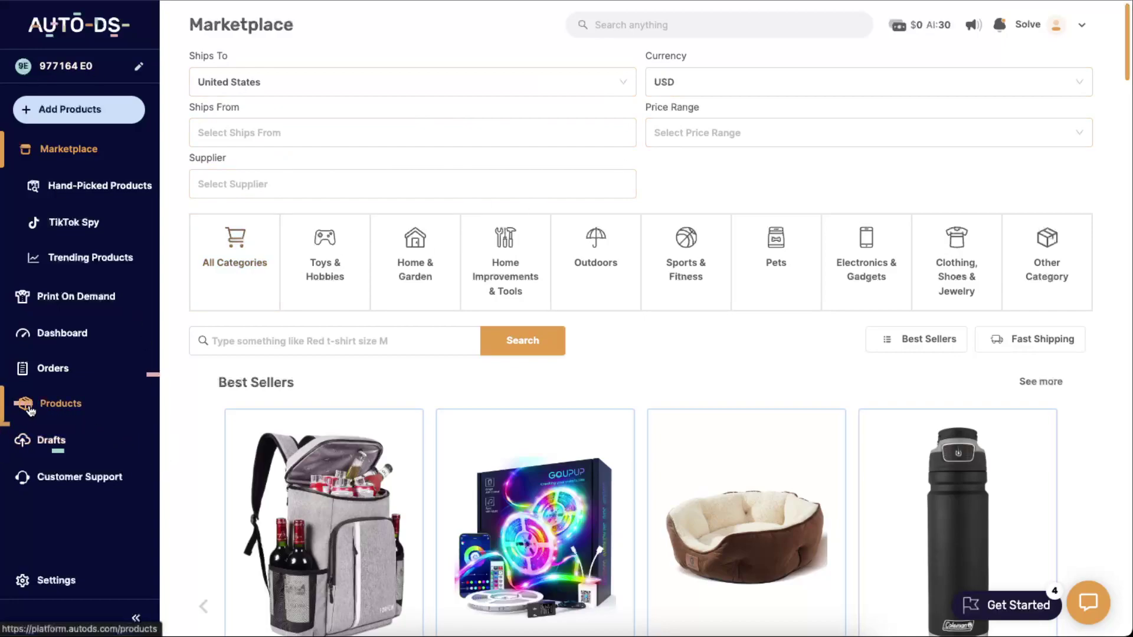
{"action": "left_click", "coordinate": [59, 404]}
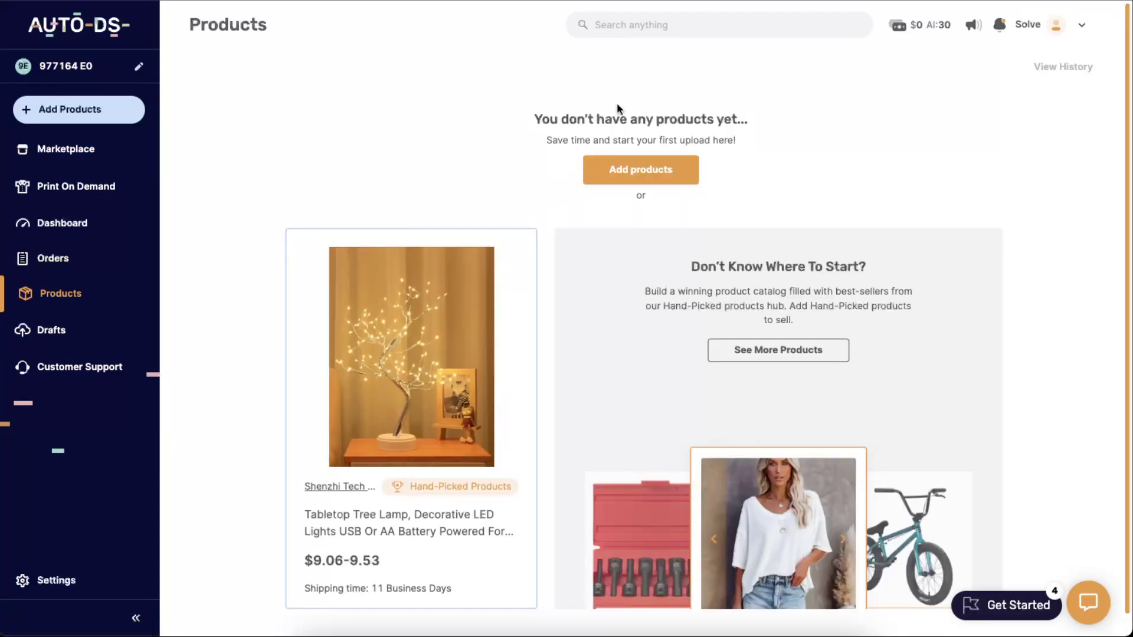
{"action": "left_click_drag", "start_coordinate": [600, 107], "coordinate": [755, 139]}
{"action": "left_click", "coordinate": [755, 139]}
{"action": "left_click", "coordinate": [623, 175]}
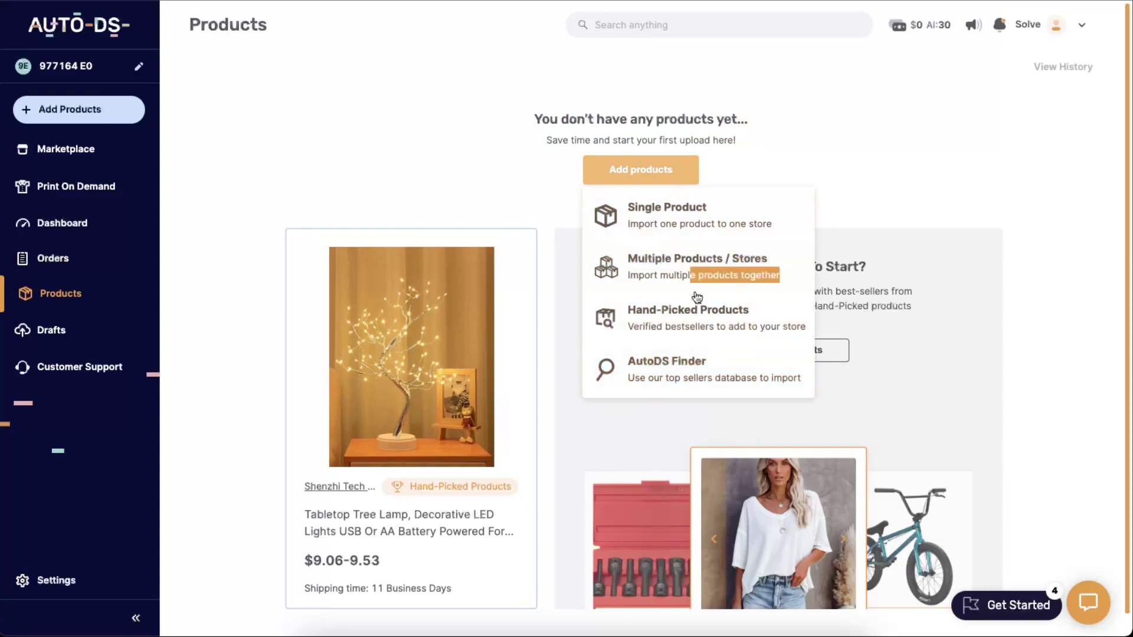
{"action": "left_click_drag", "start_coordinate": [692, 276], "coordinate": [686, 372]}
{"action": "left_click", "coordinate": [687, 372]}
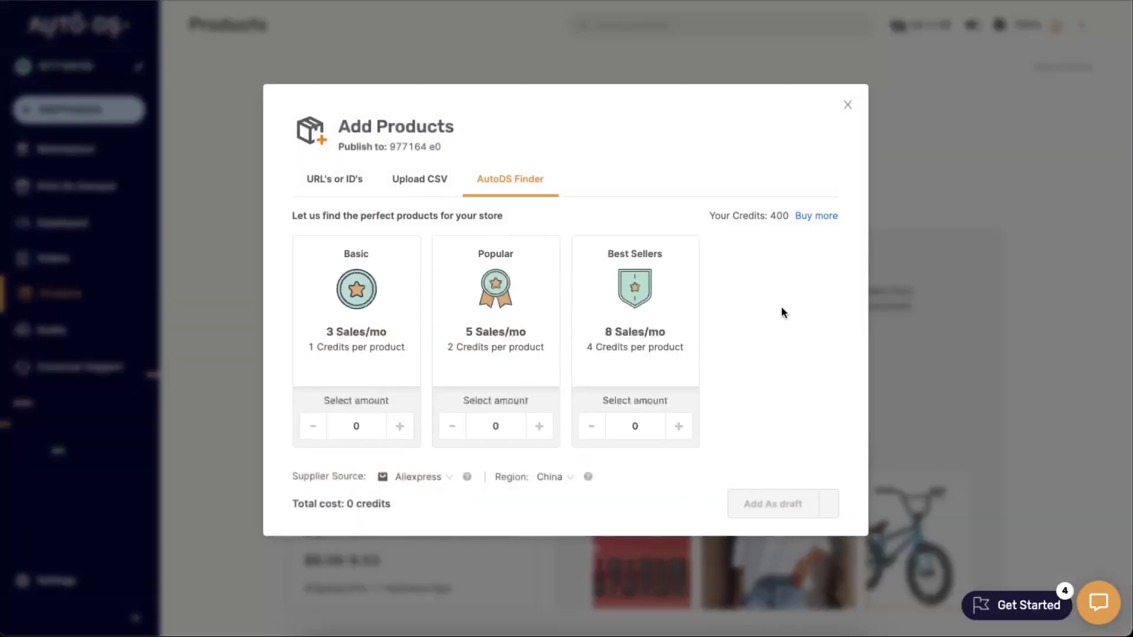
{"action": "left_click", "coordinate": [845, 107]}
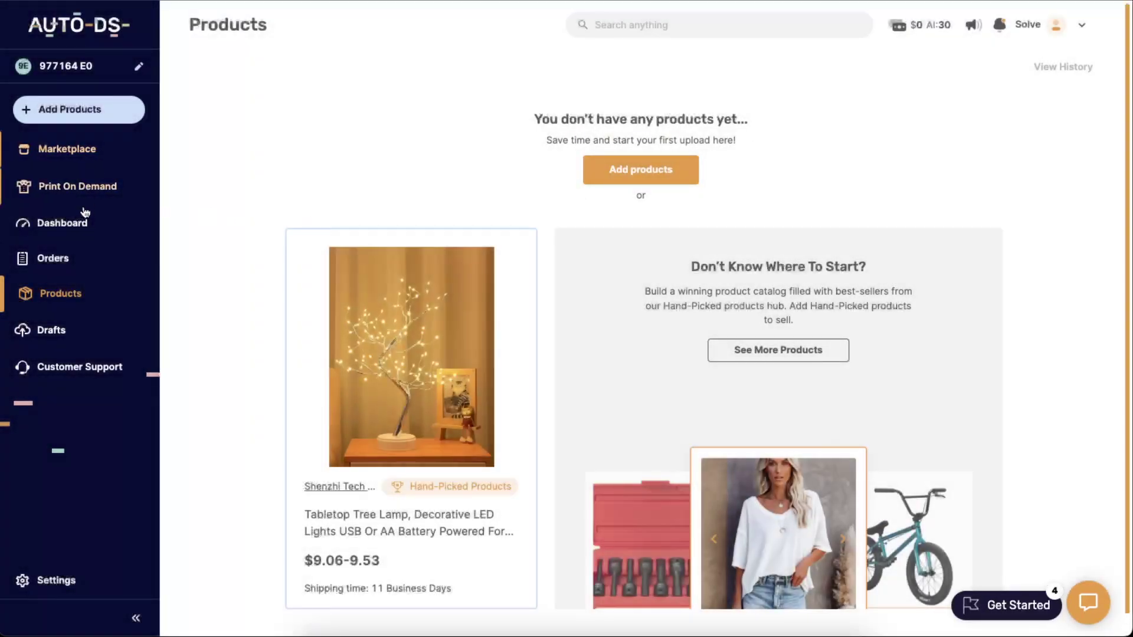
View the Print On Demand catalogue and the Marketplace's Trending Products page.
{"action": "left_click", "coordinate": [83, 188]}
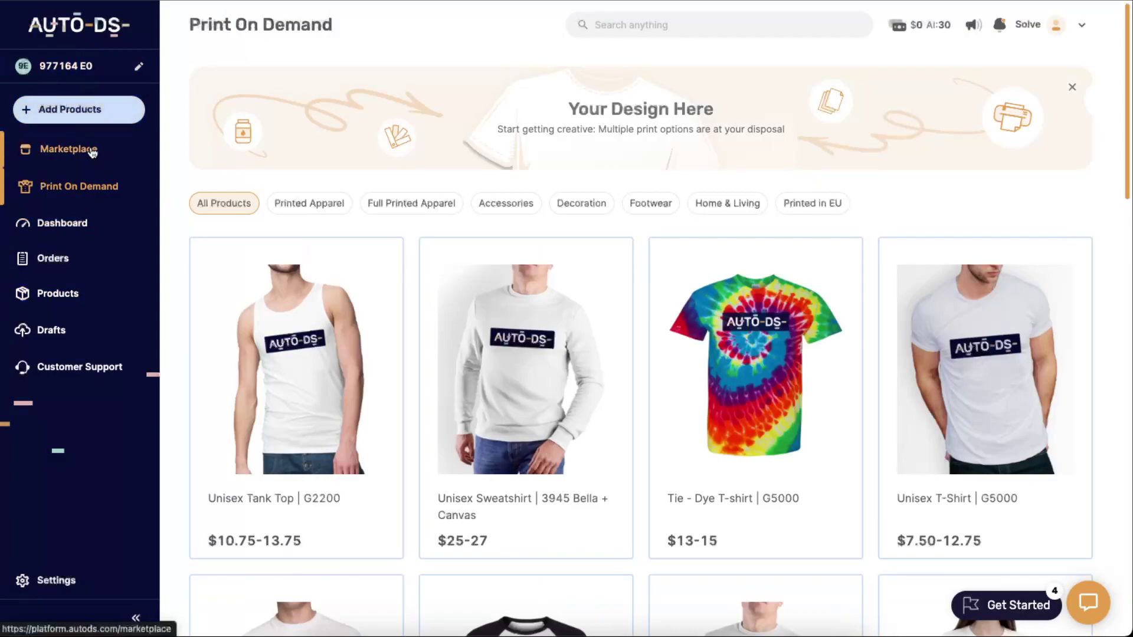
{"action": "left_click", "coordinate": [92, 152]}
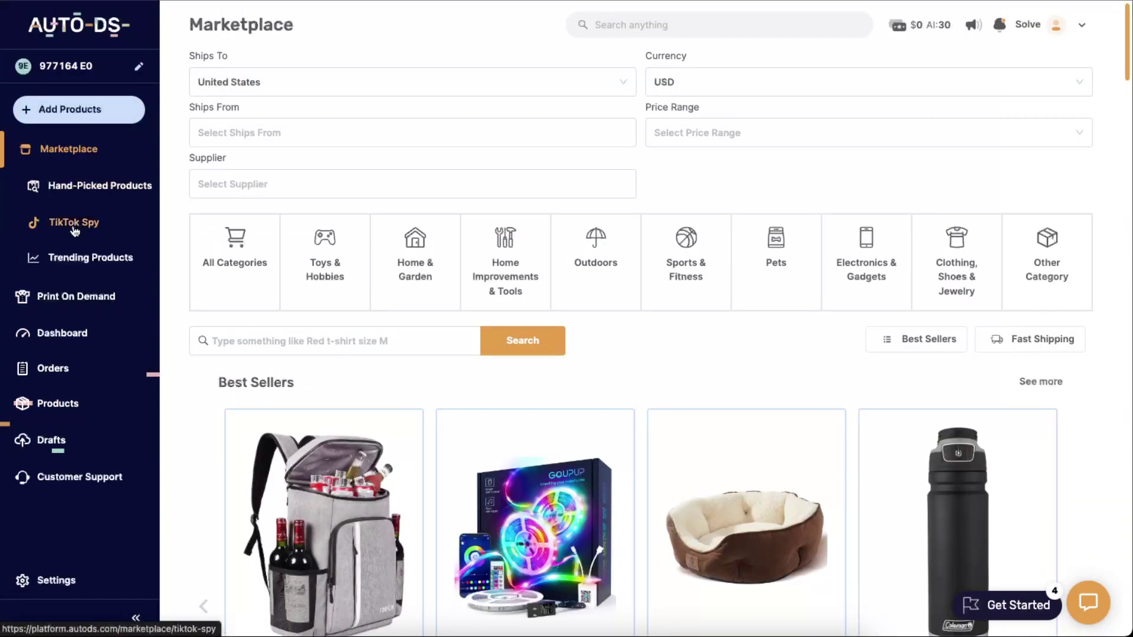
{"action": "left_click", "coordinate": [81, 260]}
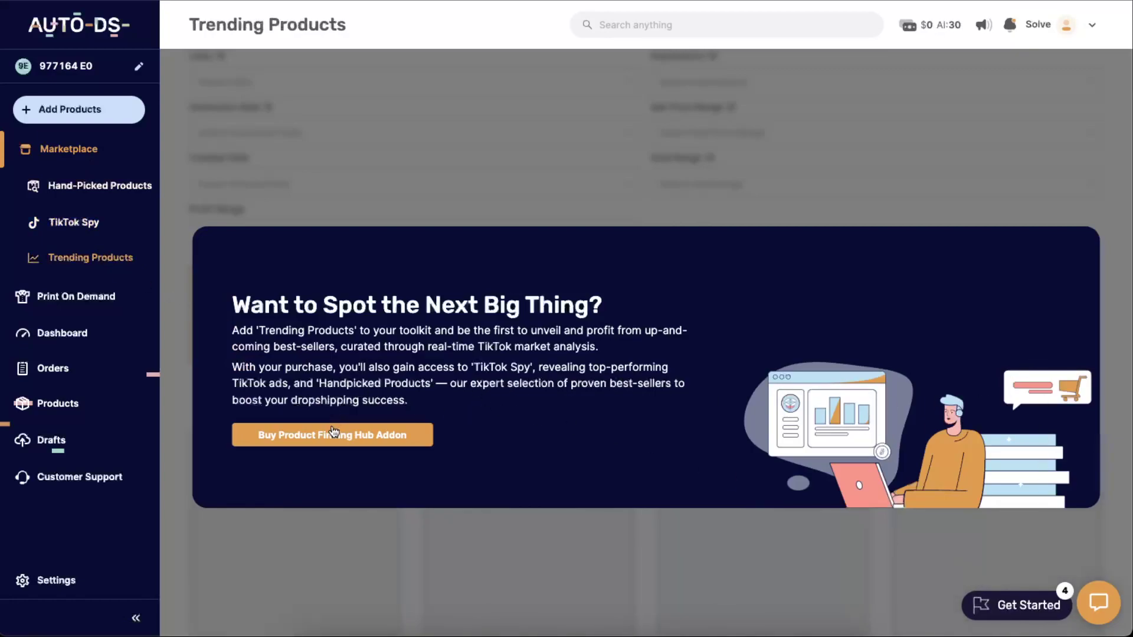
Review the order details and price of the Product Finding Hub addon, and close the order without confirming.
{"action": "left_click", "coordinate": [361, 435]}
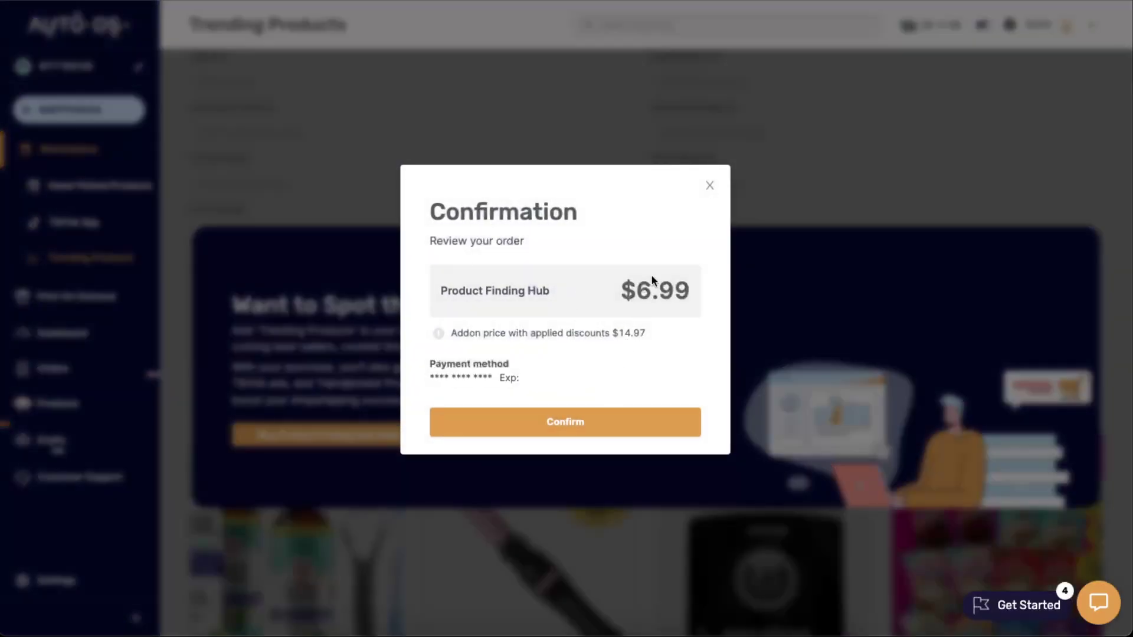
{"action": "left_click", "coordinate": [709, 186]}
{"action": "left_click", "coordinate": [382, 430]}
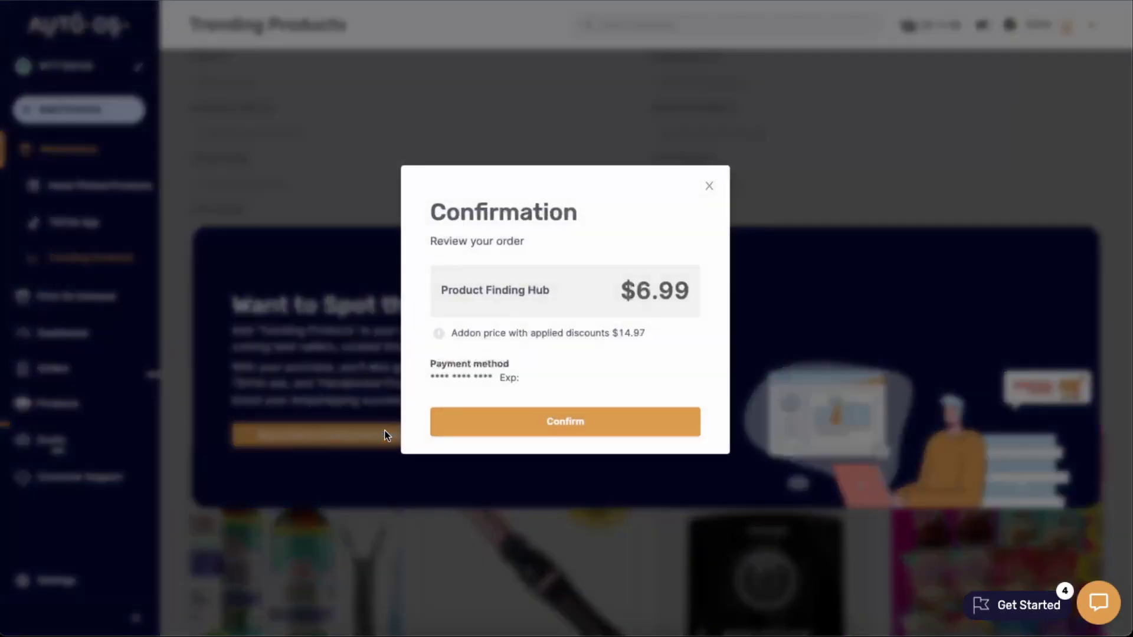
{"action": "triple_click", "coordinate": [460, 285]}
{"action": "left_click", "coordinate": [609, 291]}
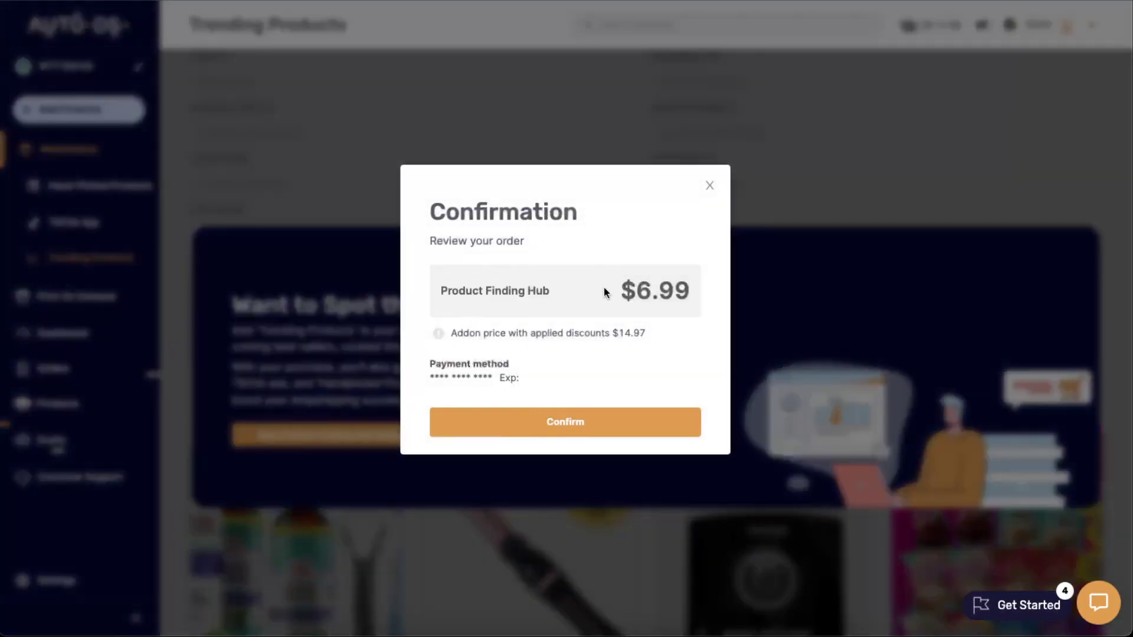
{"action": "left_click_drag", "start_coordinate": [626, 291], "coordinate": [721, 285]}
{"action": "left_click", "coordinate": [720, 286]}
{"action": "left_click_drag", "start_coordinate": [637, 290], "coordinate": [703, 293]}
{"action": "left_click", "coordinate": [703, 294]}
{"action": "left_click", "coordinate": [710, 186]}
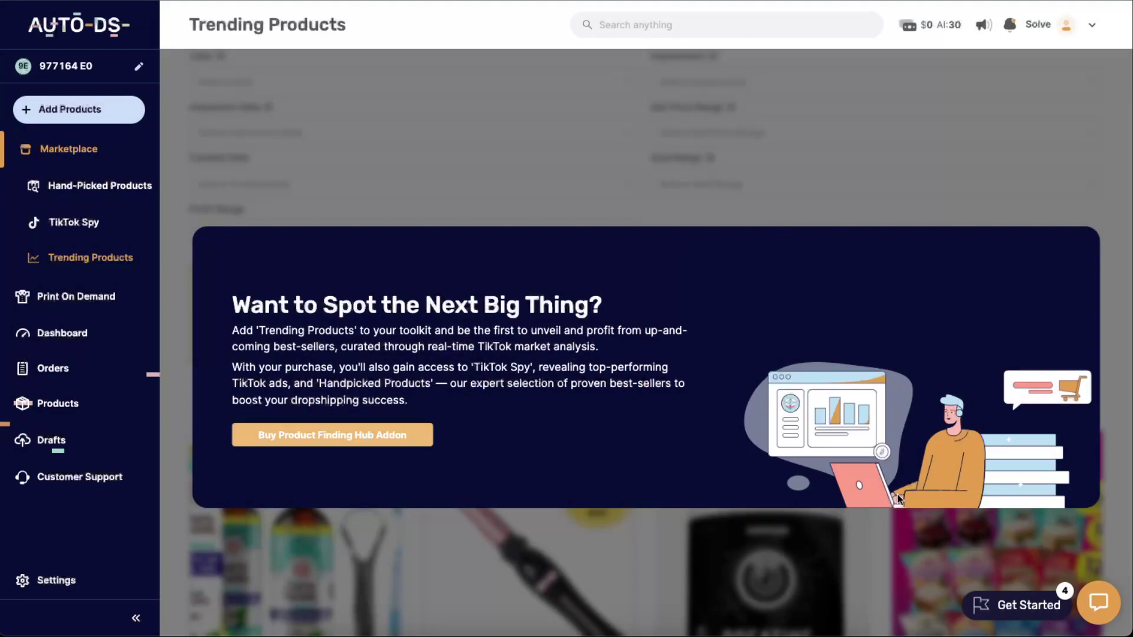
Look through the Hand-Picked Products page and visit the TikTok Spy page.
{"action": "left_click", "coordinate": [101, 188]}
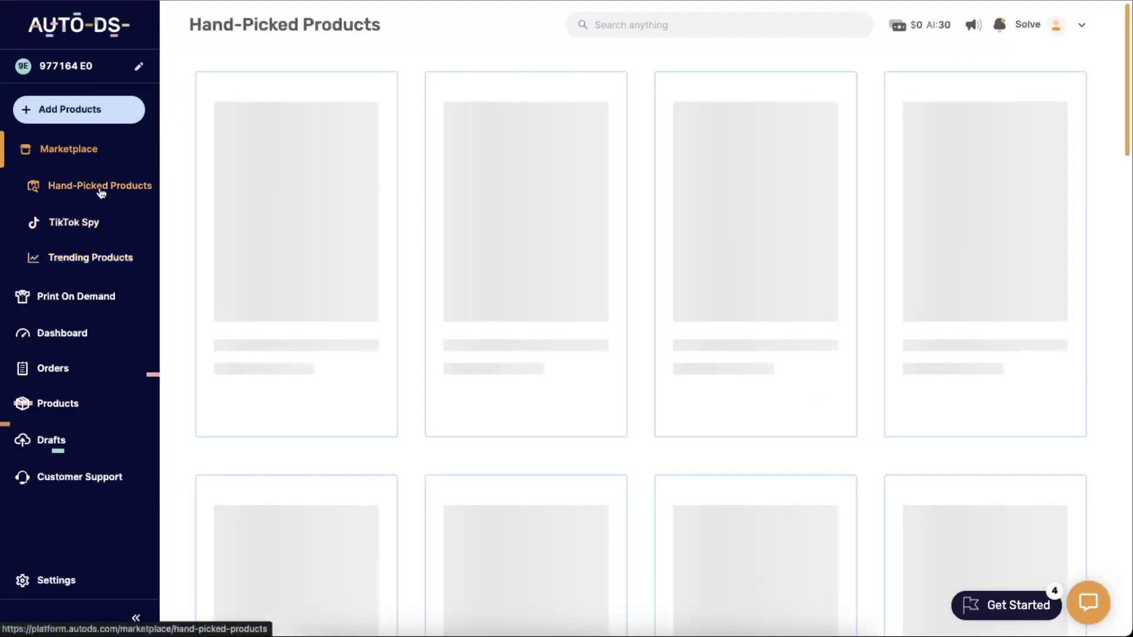
{"action": "scroll", "coordinate": [675, 276], "scroll_direction": "down", "scroll_amount": 4}
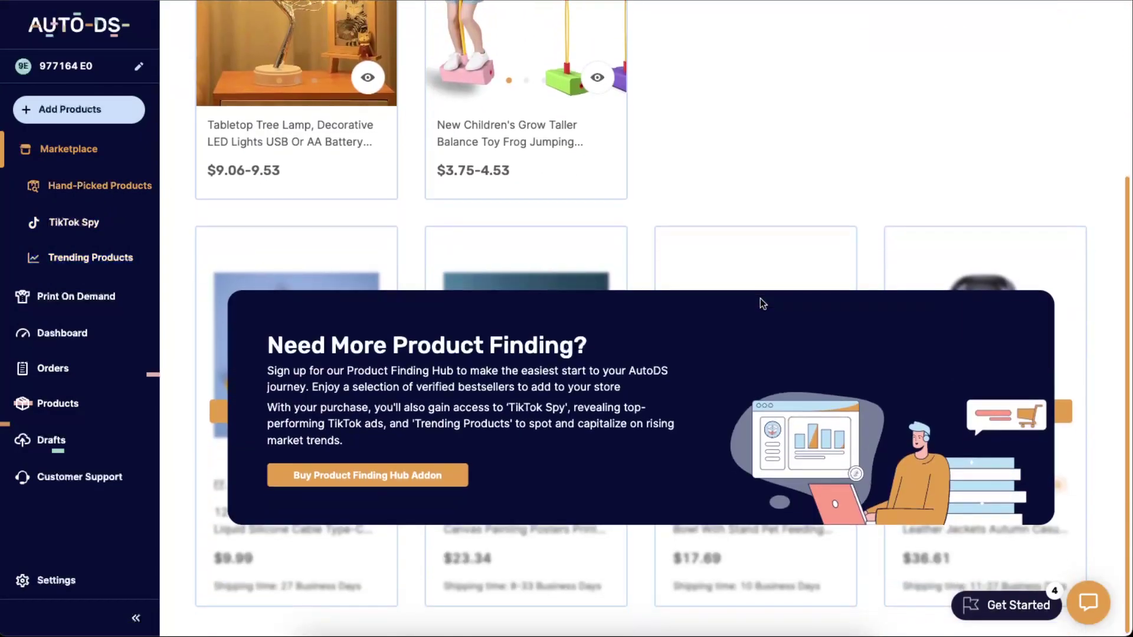
{"action": "scroll", "coordinate": [761, 303], "scroll_direction": "up", "scroll_amount": 4}
{"action": "left_click", "coordinate": [89, 220]}
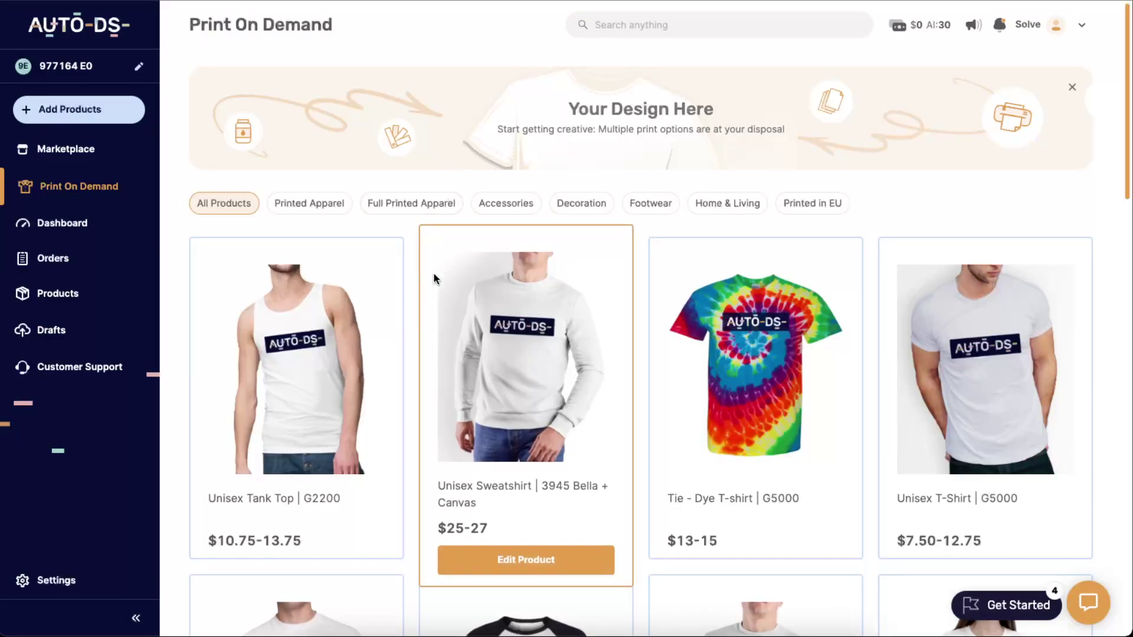
Browse all products in the Print On Demand catalogue, checking the available garments and their prices.
{"action": "scroll", "coordinate": [425, 285], "scroll_direction": "down", "scroll_amount": 1}
{"action": "scroll", "coordinate": [697, 365], "scroll_direction": "down", "scroll_amount": 5}
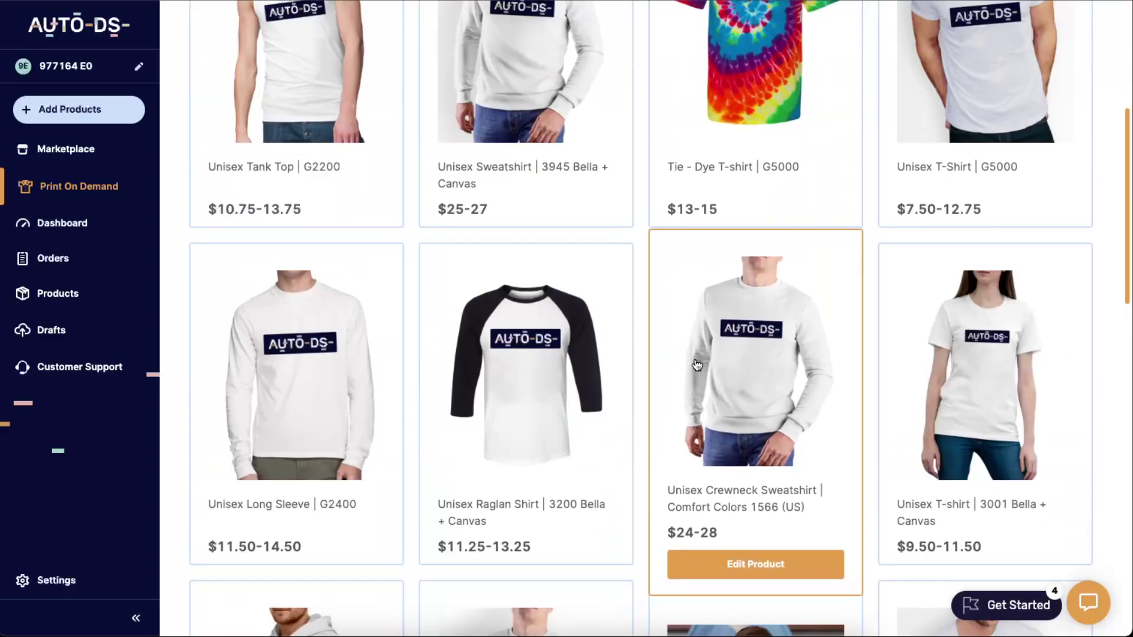
{"action": "scroll", "coordinate": [697, 365], "scroll_direction": "down", "scroll_amount": 2}
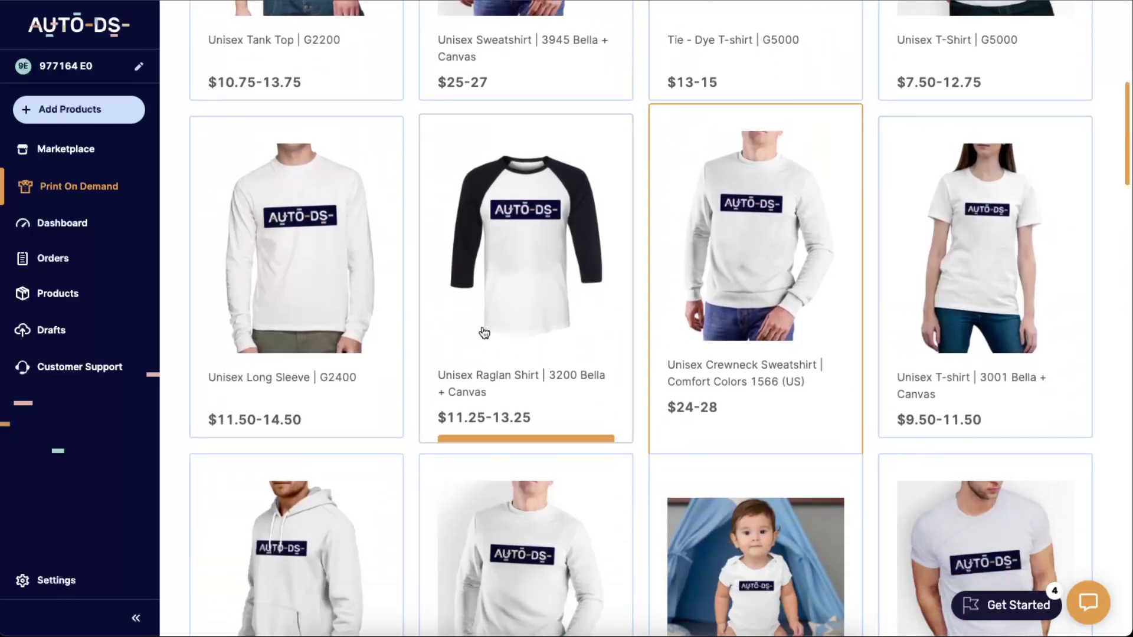
{"action": "scroll", "coordinate": [878, 353], "scroll_direction": "down", "scroll_amount": 7}
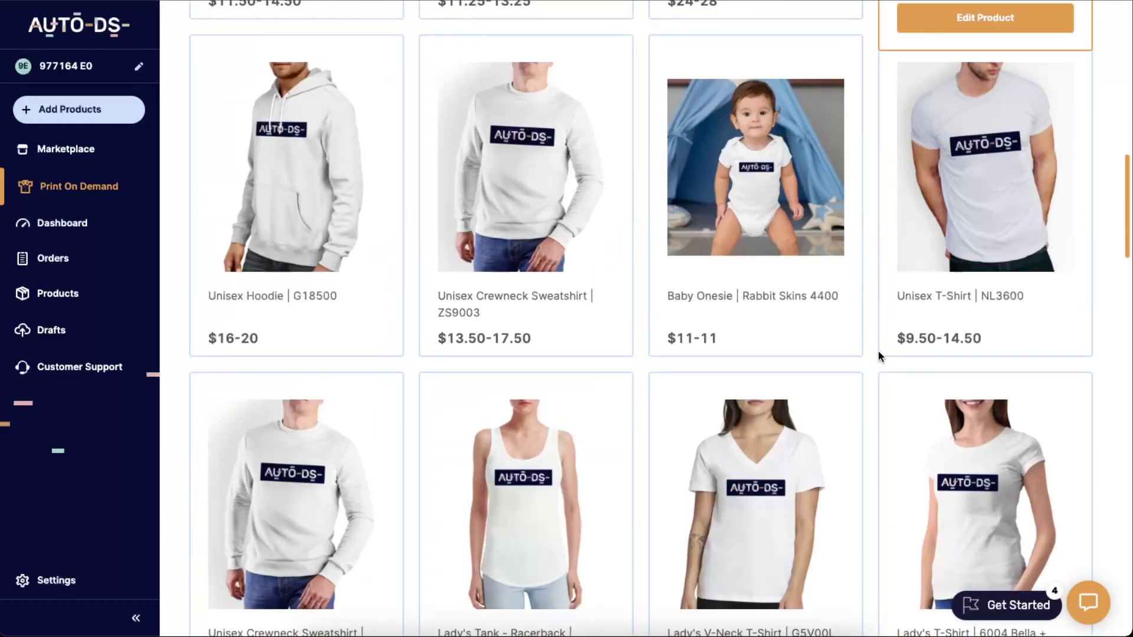
{"action": "scroll", "coordinate": [765, 216], "scroll_direction": "down", "scroll_amount": 3}
{"action": "scroll", "coordinate": [765, 215], "scroll_direction": "down", "scroll_amount": 20}
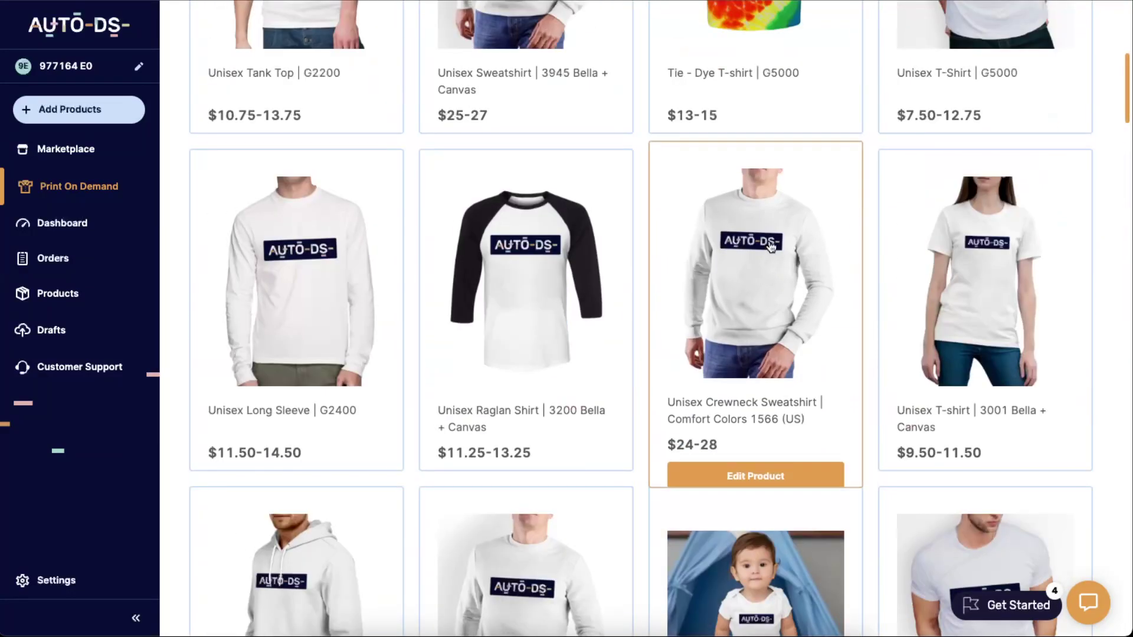
{"action": "scroll", "coordinate": [771, 247], "scroll_direction": "up", "scroll_amount": 7}
Filter the Print On Demand catalogue by Full Printed Apparel, Footwear and Printed in EU to compare their products.
{"action": "left_click", "coordinate": [427, 206]}
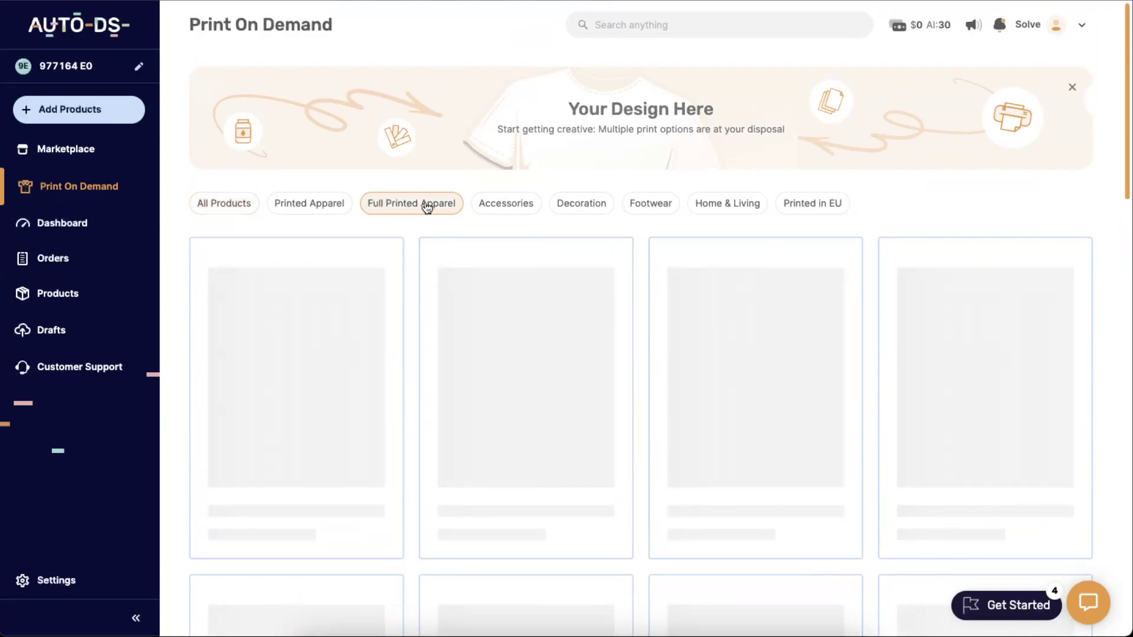
{"action": "left_click", "coordinate": [658, 208]}
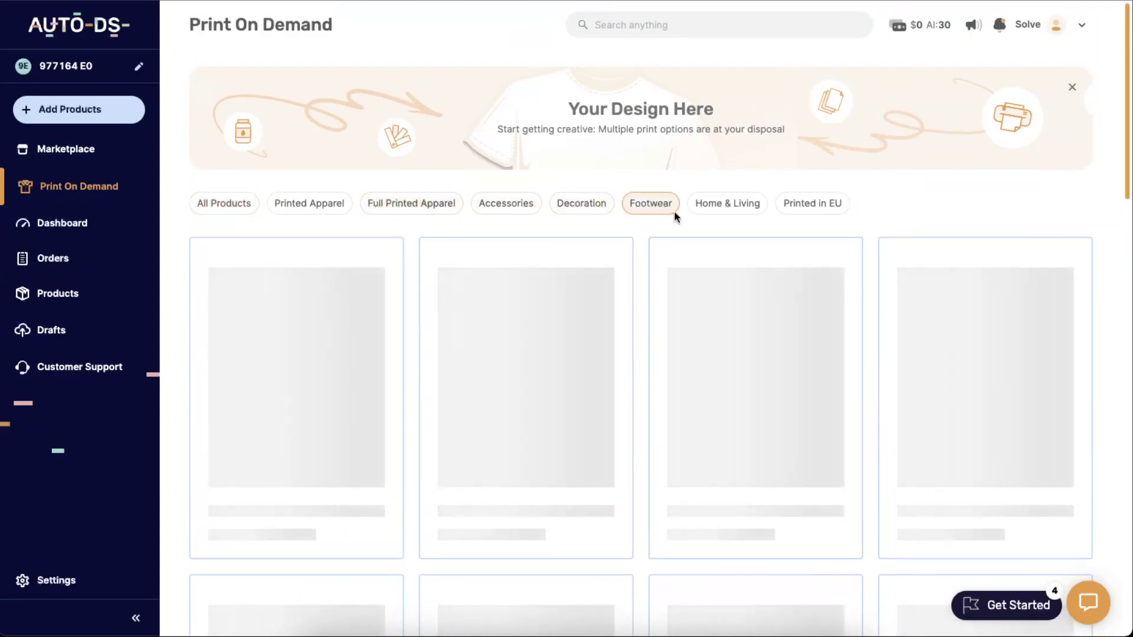
{"action": "scroll", "coordinate": [768, 331], "scroll_direction": "down", "scroll_amount": 5}
{"action": "scroll", "coordinate": [821, 284], "scroll_direction": "up", "scroll_amount": 5}
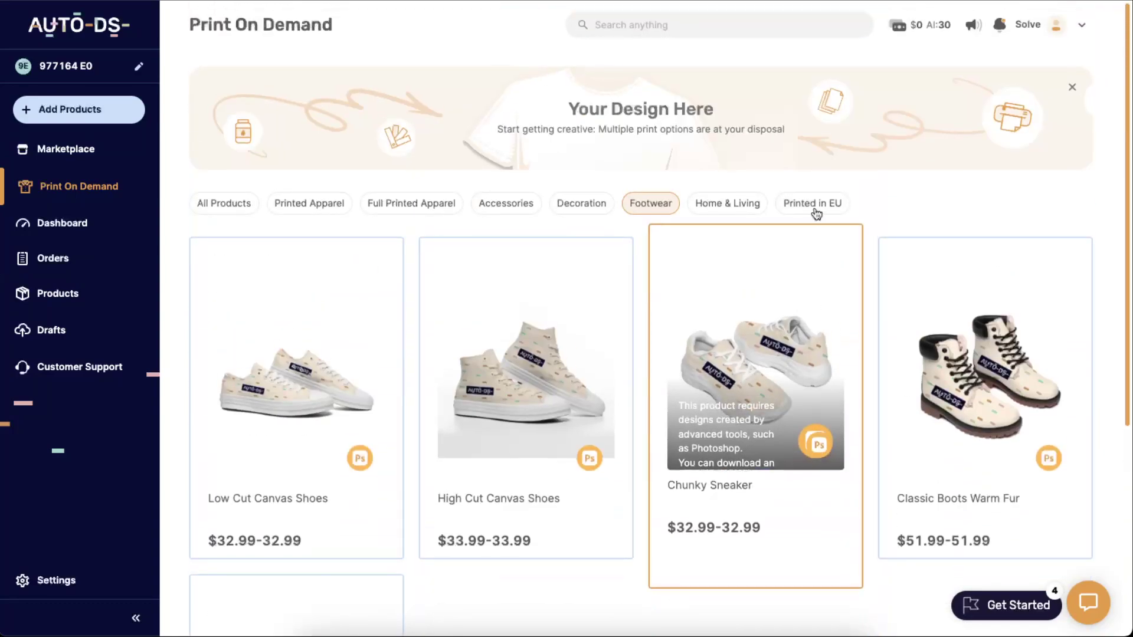
{"action": "left_click", "coordinate": [814, 210]}
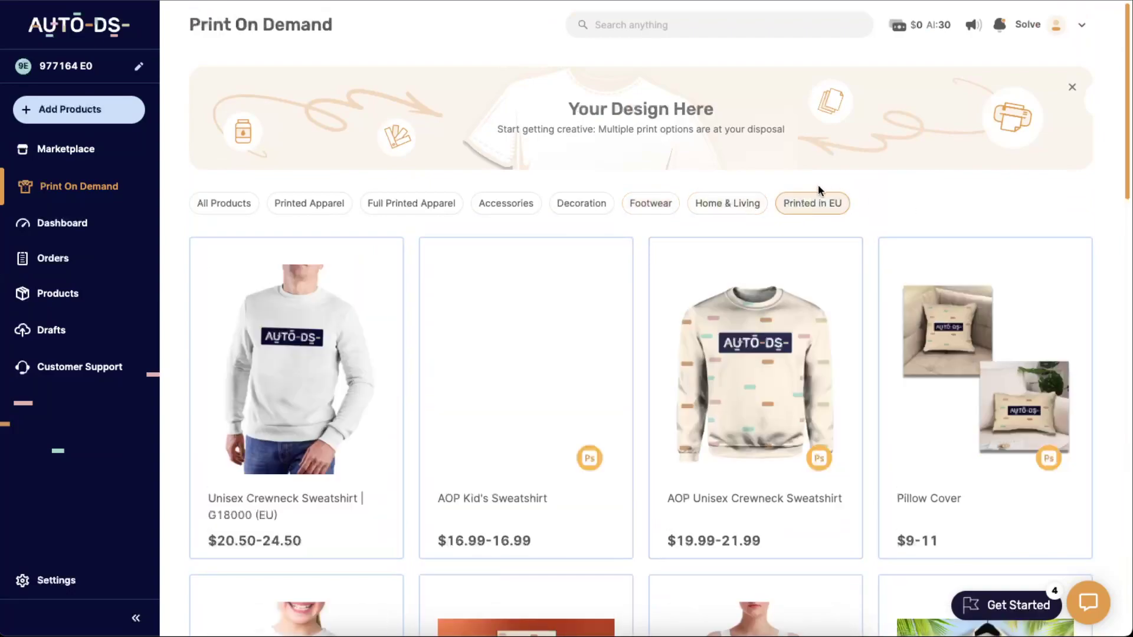
Filter the Print On Demand catalogue to Home & Living and open Twin Size Bedding in the design editor.
{"action": "left_click", "coordinate": [740, 207]}
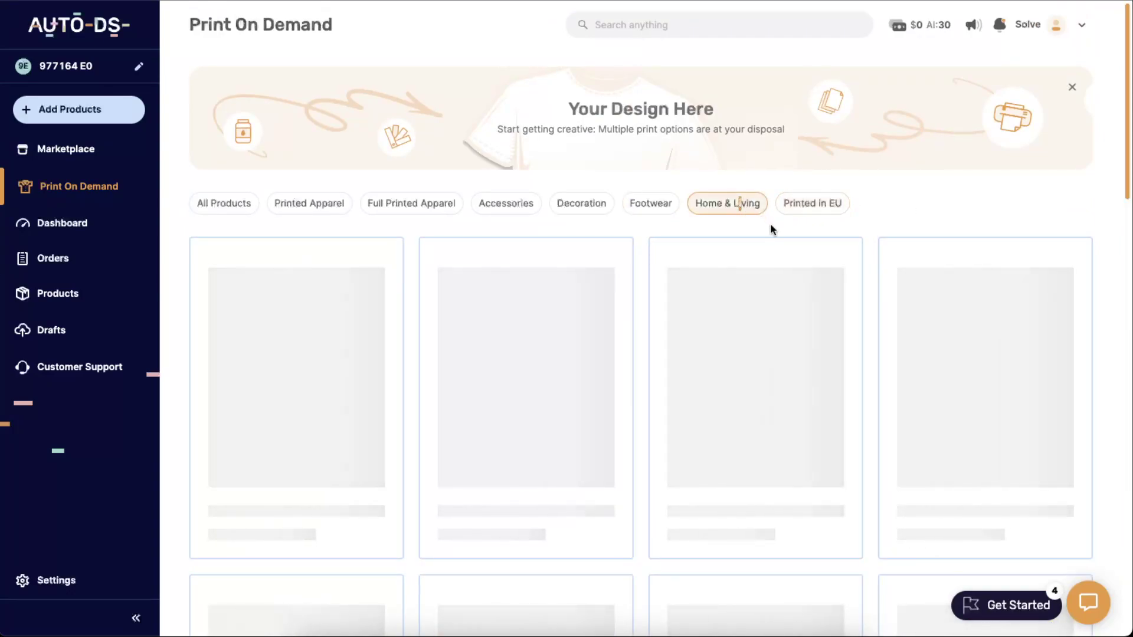
{"action": "scroll", "coordinate": [766, 271], "scroll_direction": "down", "scroll_amount": 9}
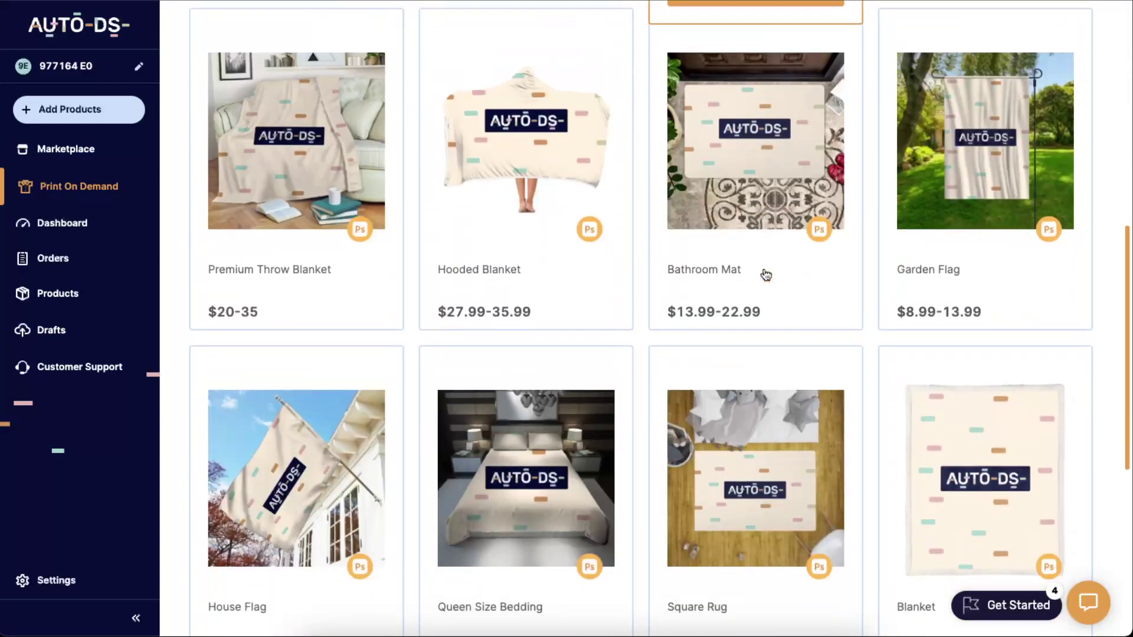
{"action": "scroll", "coordinate": [766, 274], "scroll_direction": "down", "scroll_amount": 7}
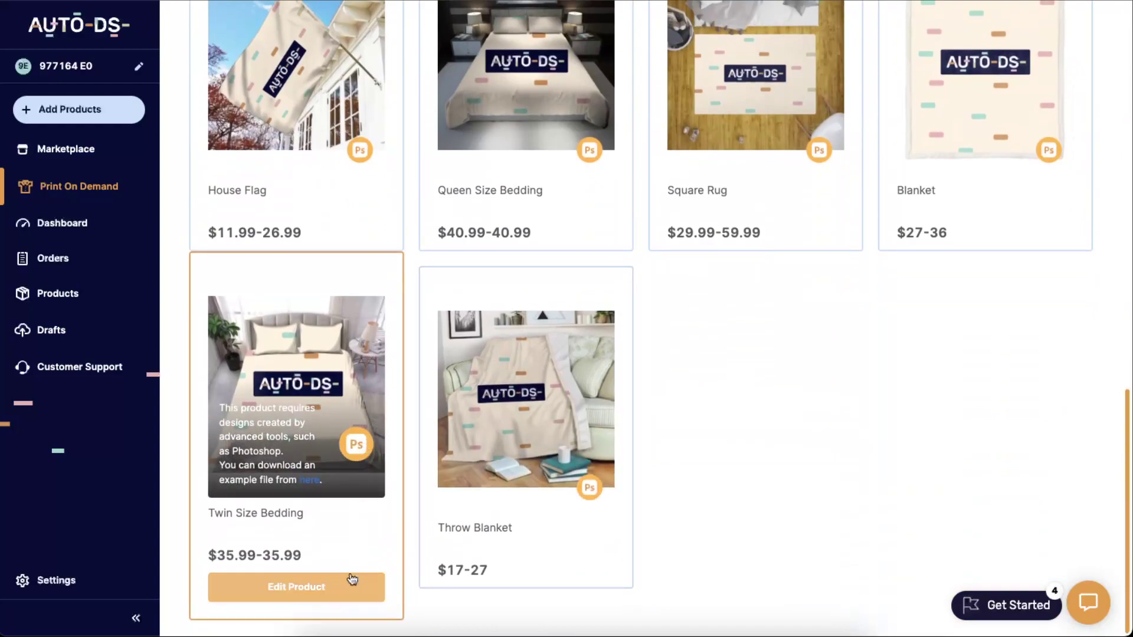
{"action": "left_click", "coordinate": [299, 594]}
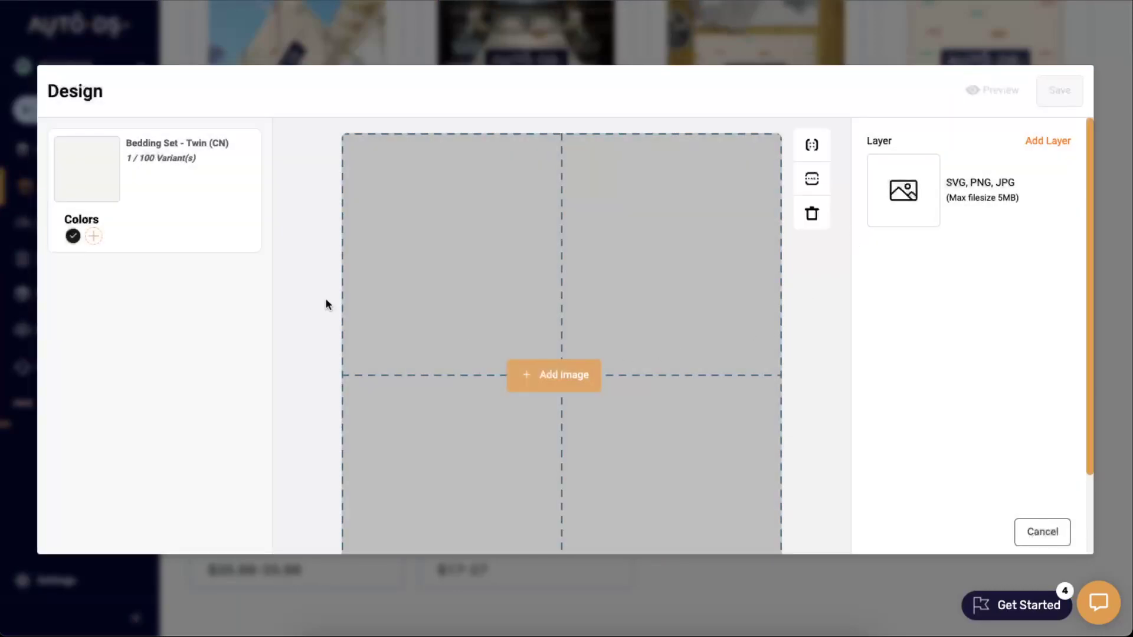
Add the "Stay Fearless" image to the twin bedding template, position it at X 0, Y 0 and save the design.
{"action": "scroll", "coordinate": [494, 294], "scroll_direction": "down", "scroll_amount": 1}
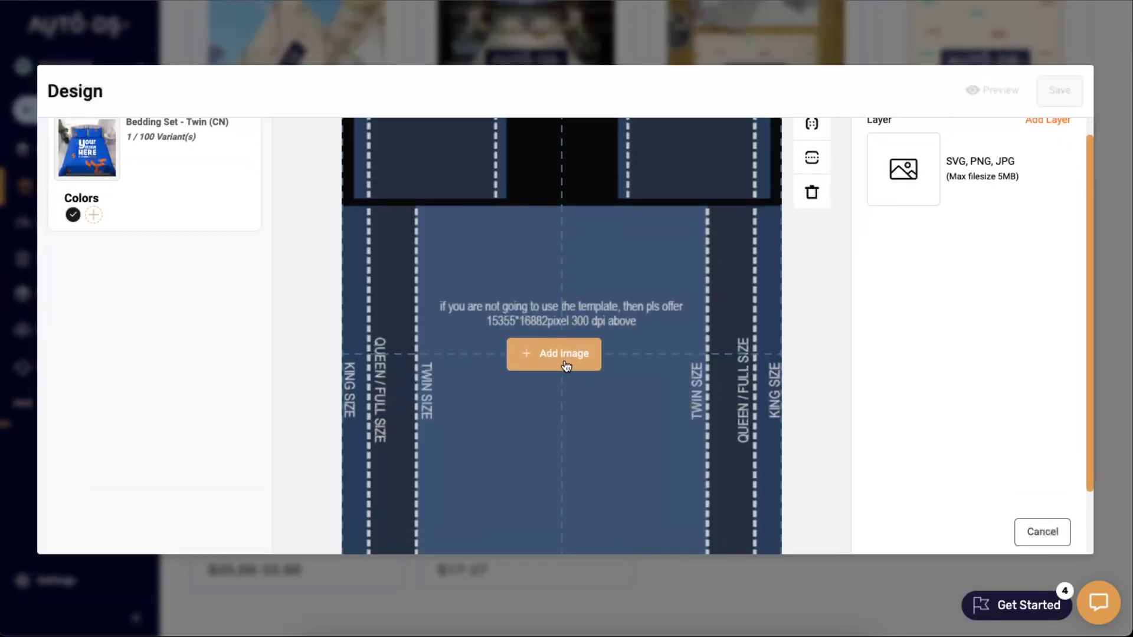
{"action": "scroll", "coordinate": [566, 366], "scroll_direction": "up", "scroll_amount": 1}
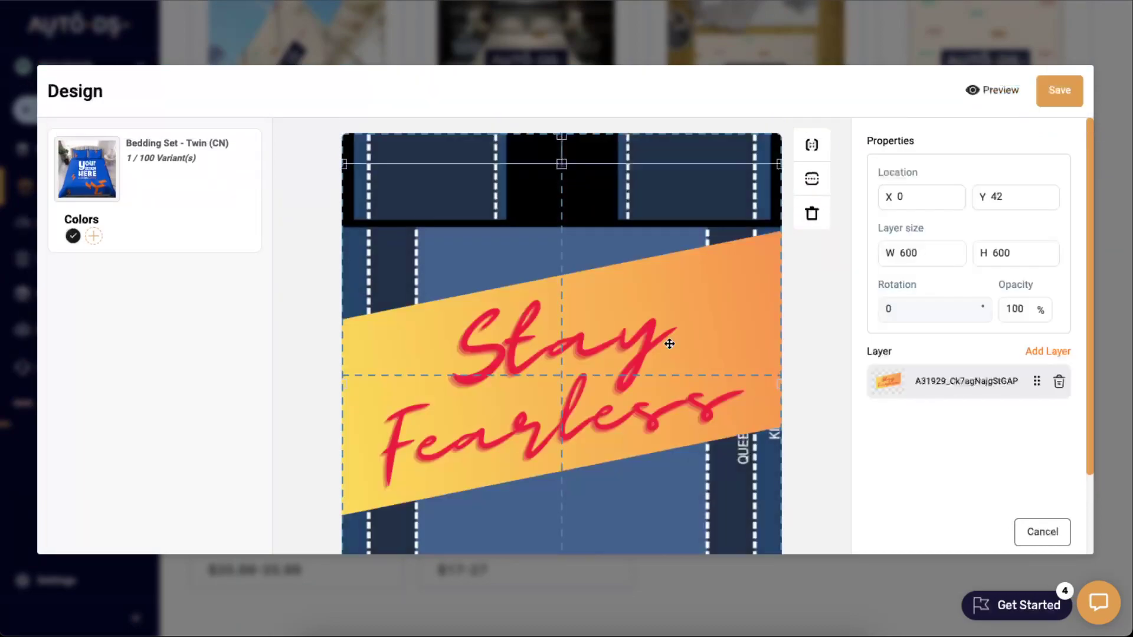
{"action": "left_click_drag", "start_coordinate": [635, 332], "coordinate": [635, 302]}
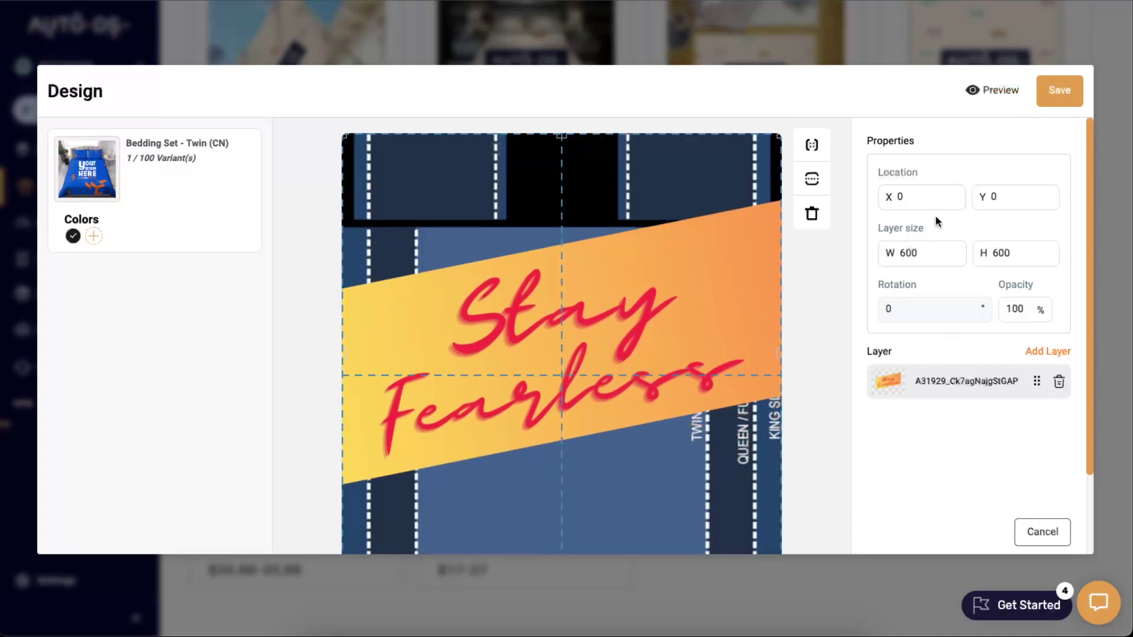
{"action": "left_click", "coordinate": [1072, 102]}
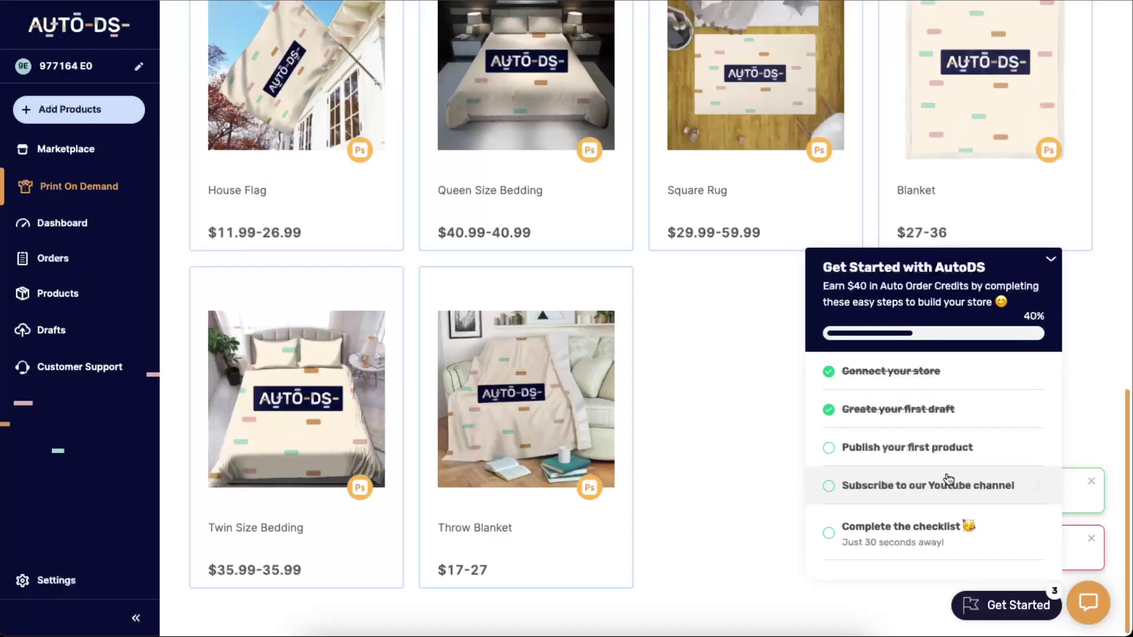
Clear the notification and checklist, follow the draft progress link and import the Small Dog Bed draft to the store.
{"action": "left_click", "coordinate": [1091, 482]}
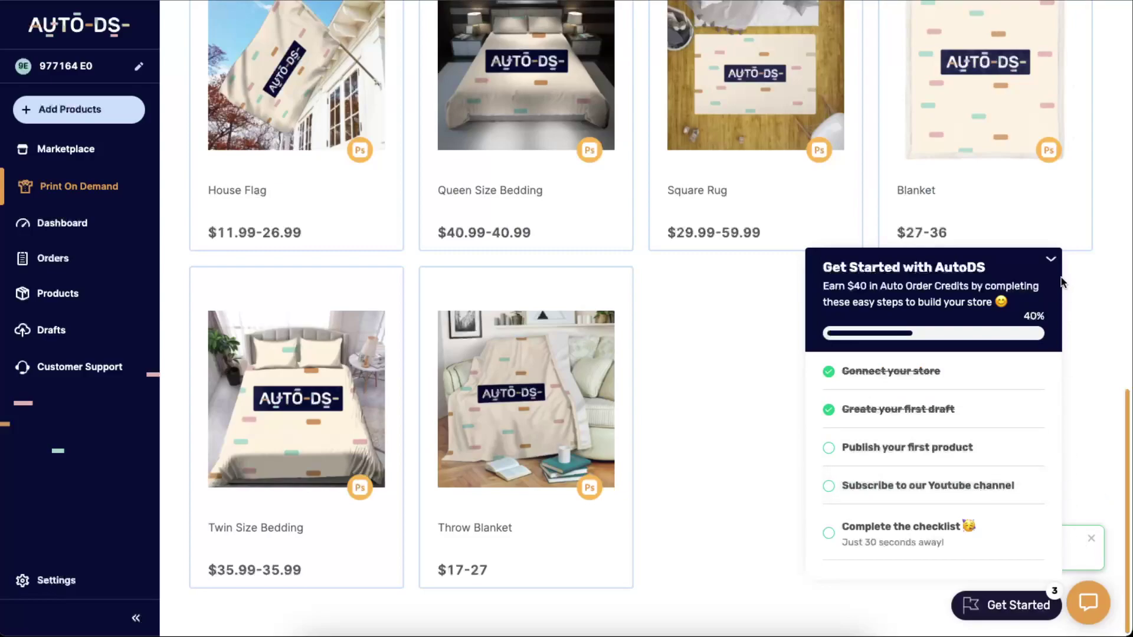
{"action": "left_click", "coordinate": [1050, 263]}
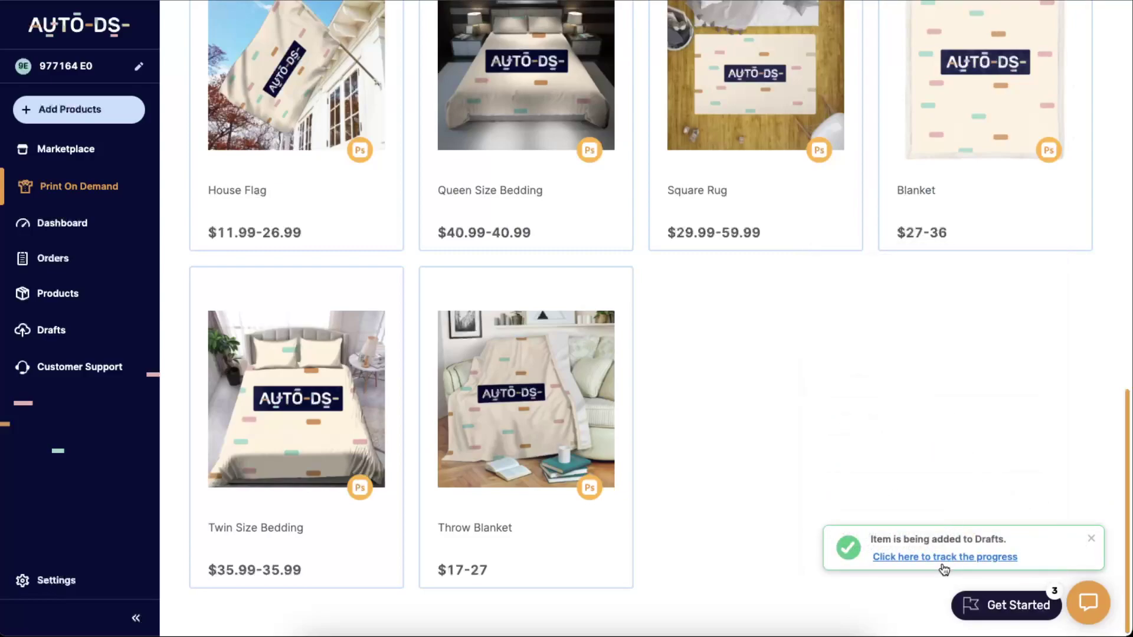
{"action": "left_click", "coordinate": [946, 557]}
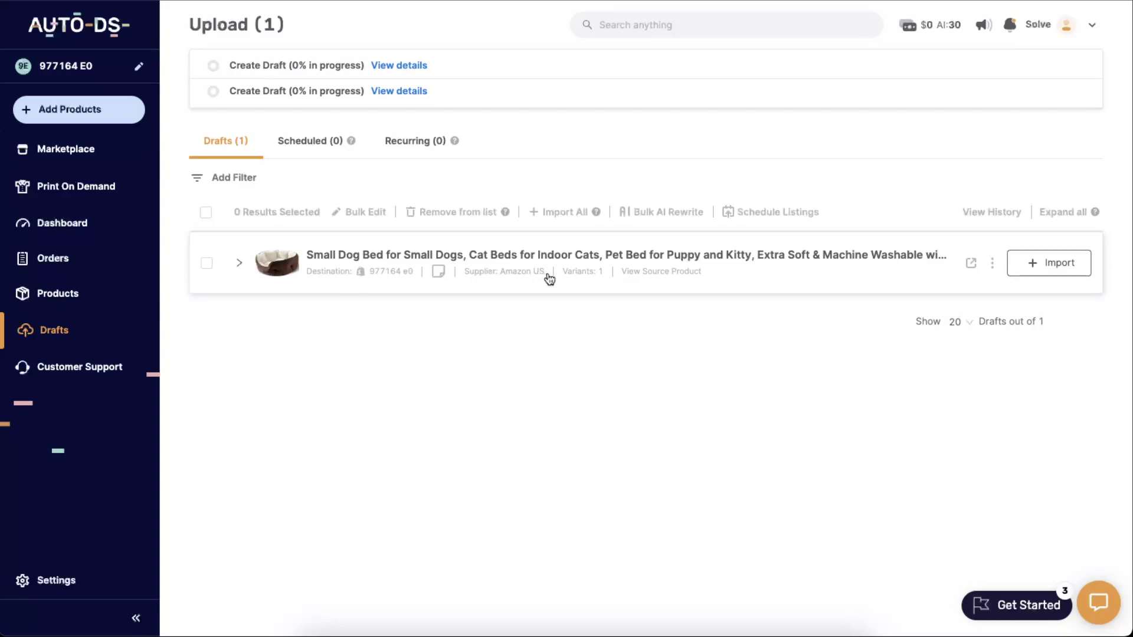
{"action": "left_click", "coordinate": [1025, 263]}
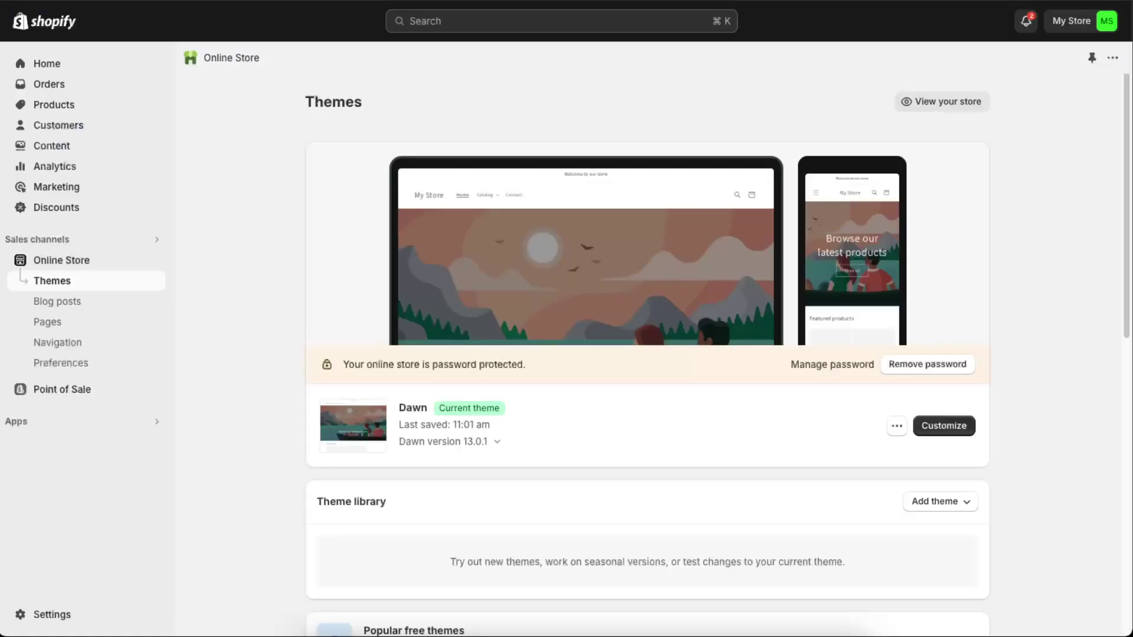
Open the Shopify product list, and back in AutoDS dismiss the course offer and view the import job's details.
{"action": "left_click", "coordinate": [59, 105]}
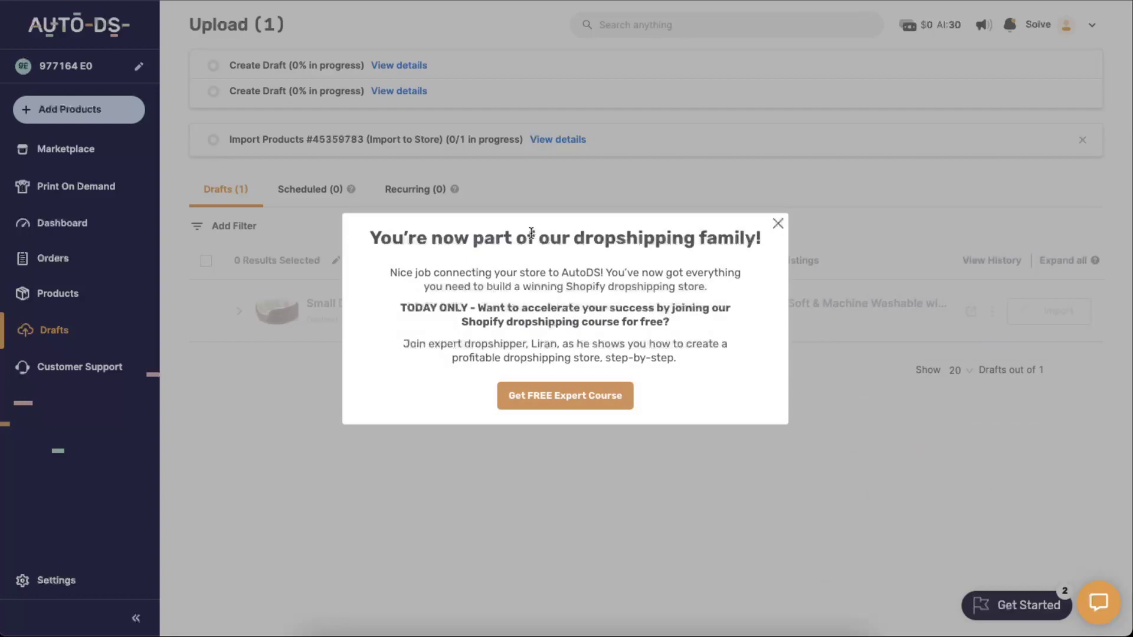
{"action": "left_click_drag", "start_coordinate": [532, 233], "coordinate": [706, 366]}
{"action": "left_click", "coordinate": [706, 368]}
{"action": "left_click", "coordinate": [779, 224]}
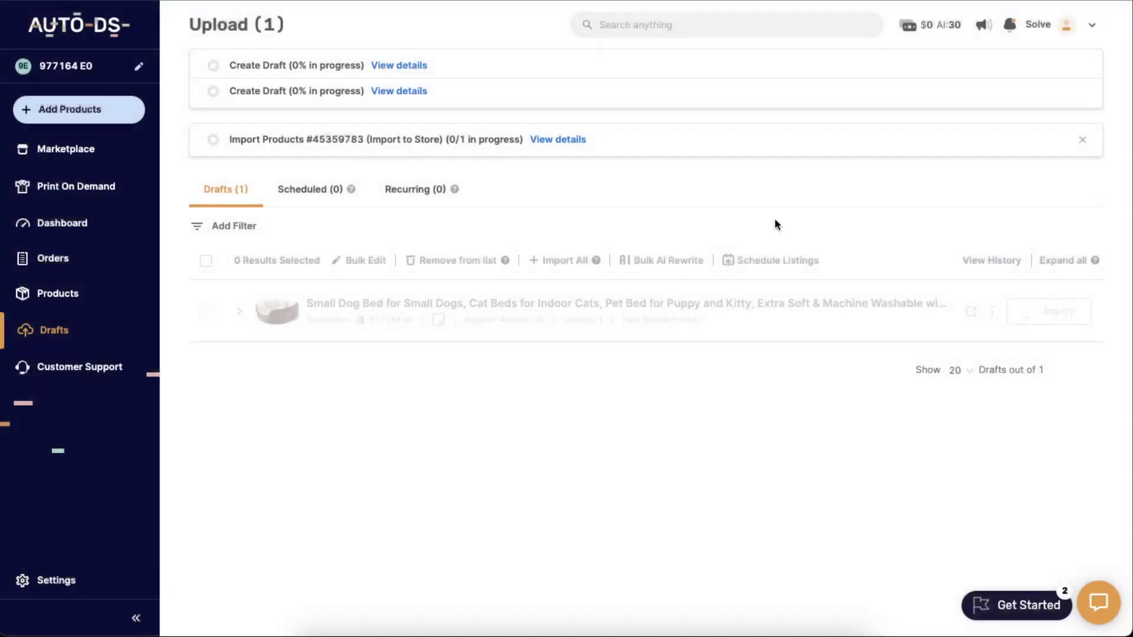
{"action": "left_click", "coordinate": [558, 142]}
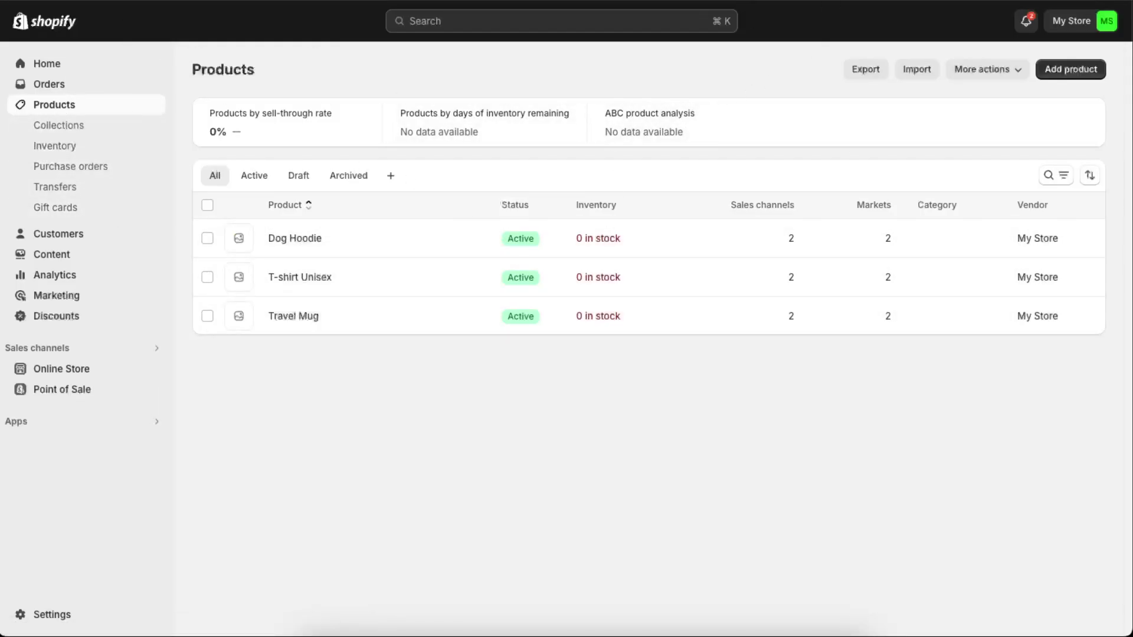
Refresh the Shopify product list and check the imported dog bed on the AutoDS Products page.
{"action": "key", "text": "super+r"}
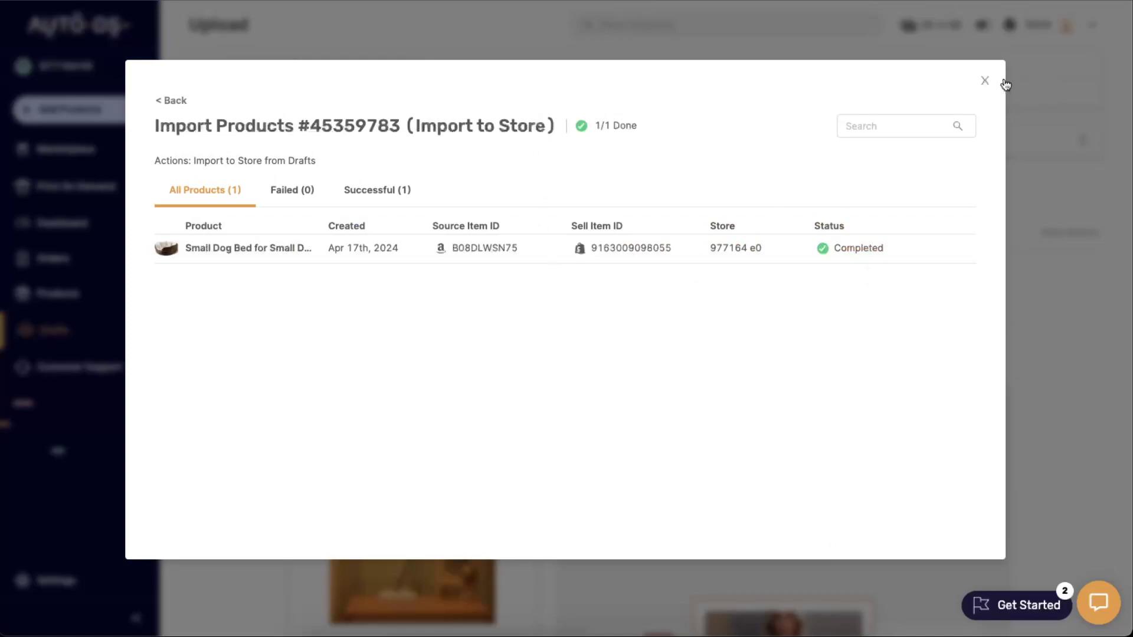
{"action": "left_click", "coordinate": [985, 81]}
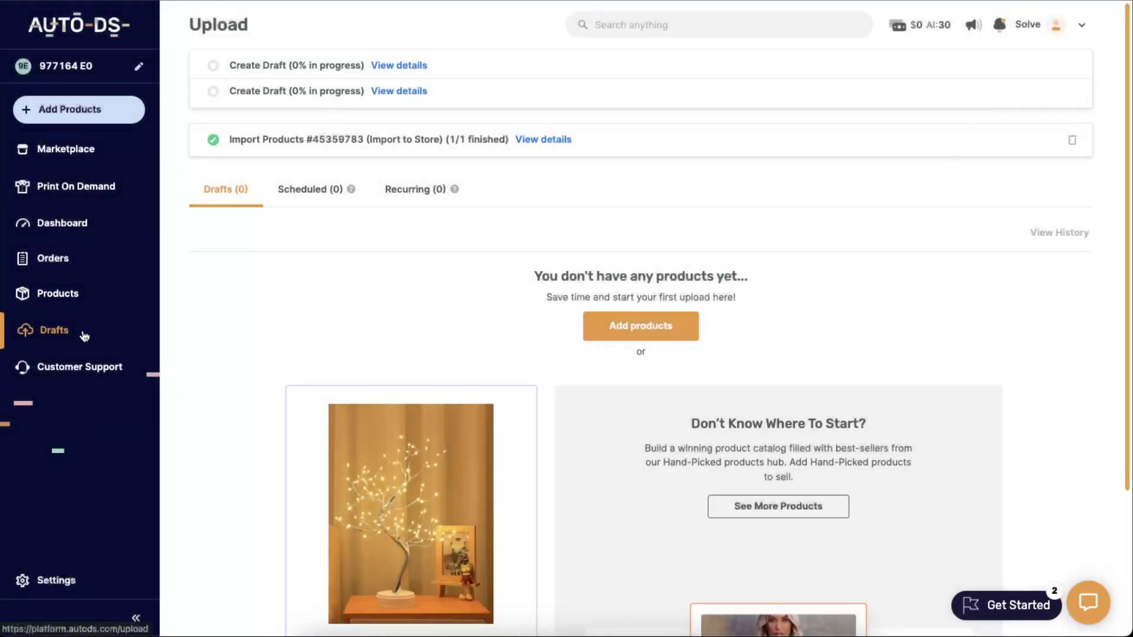
{"action": "left_click", "coordinate": [62, 295]}
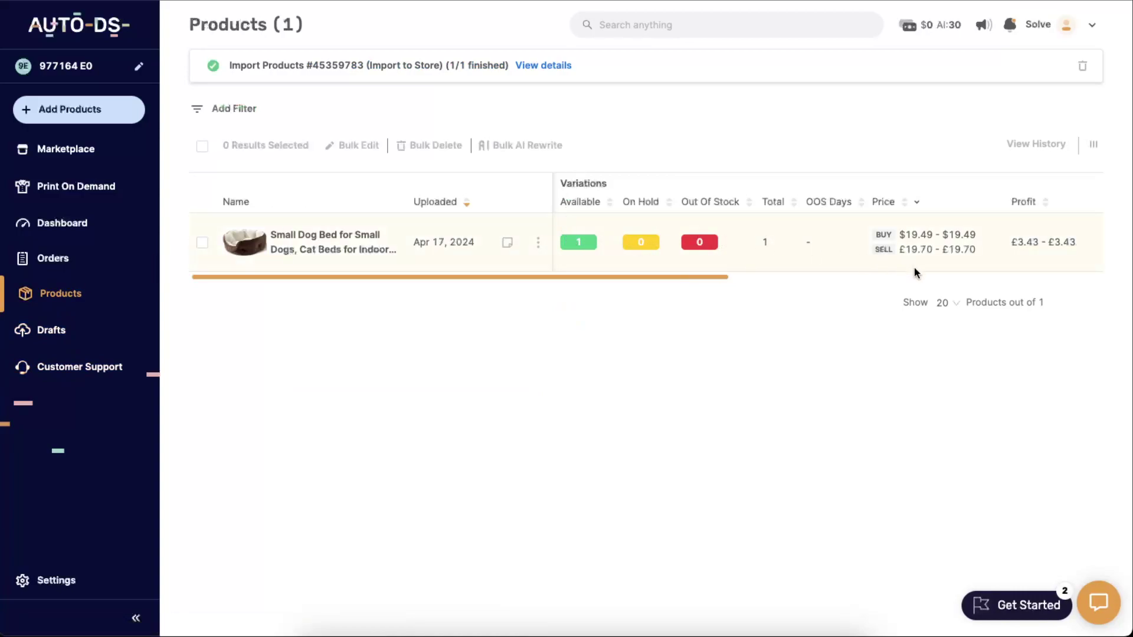
Switch to Shopify, open the imported Small Dog Bed product and review its description, media, organization, variants and price.
{"action": "left_click", "coordinate": [849, 2]}
{"action": "left_click", "coordinate": [392, 322]}
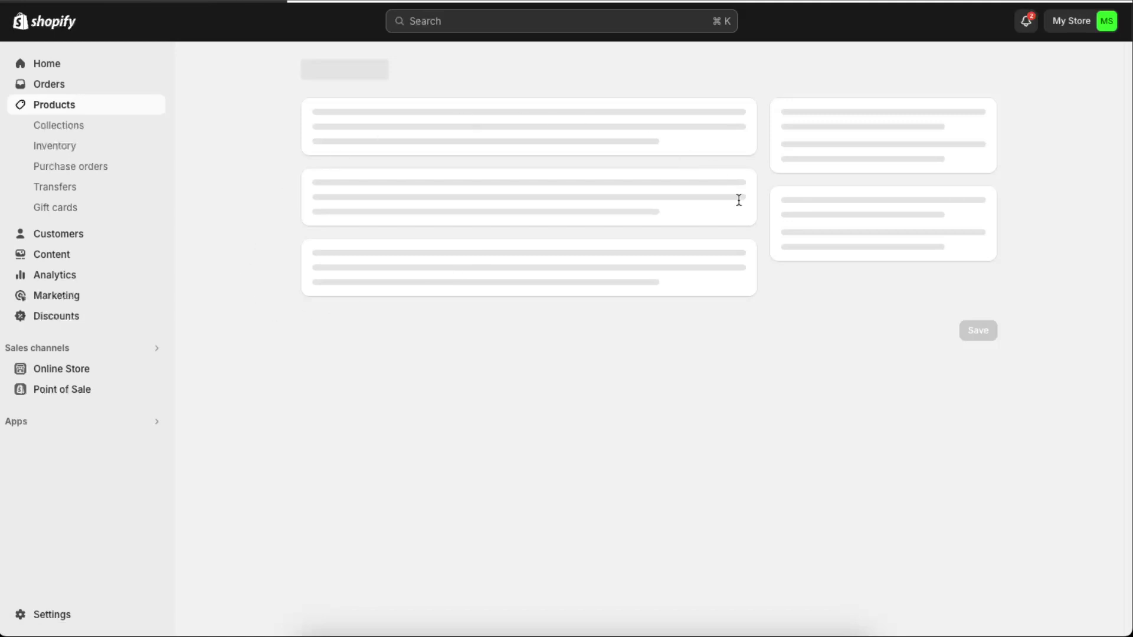
{"action": "scroll", "coordinate": [1018, 372], "scroll_direction": "down", "scroll_amount": 12}
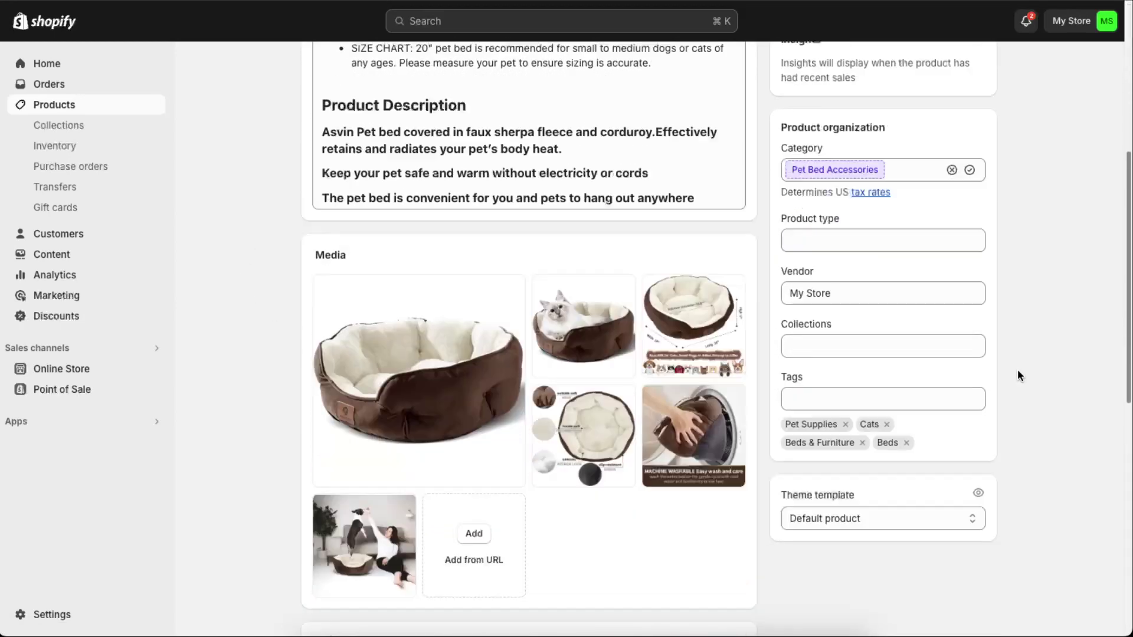
{"action": "scroll", "coordinate": [1017, 370], "scroll_direction": "down", "scroll_amount": 2}
{"action": "scroll", "coordinate": [620, 257], "scroll_direction": "down", "scroll_amount": 2}
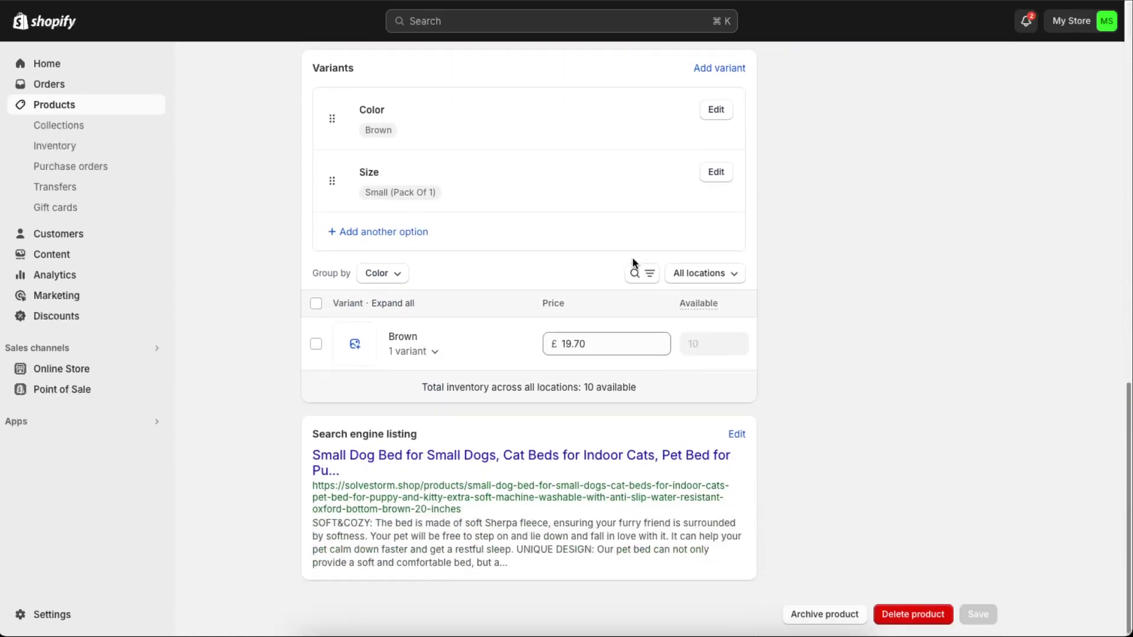
{"action": "scroll", "coordinate": [635, 259], "scroll_direction": "up", "scroll_amount": 17}
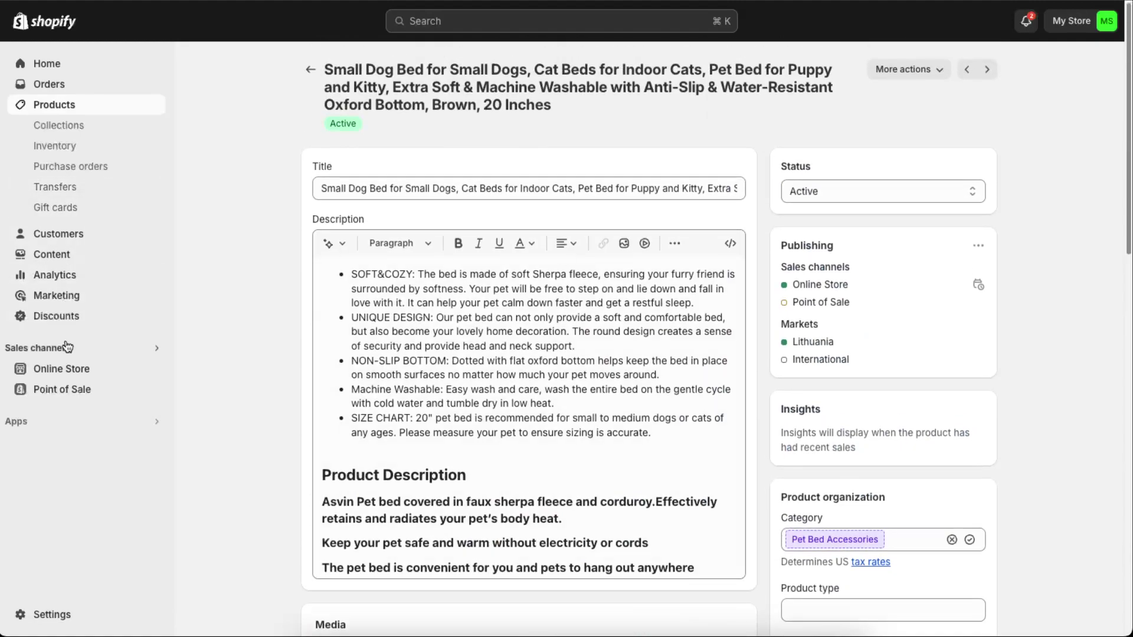
Open the Dawn theme in the theme editor and examine the home page's Featured products section.
{"action": "left_click", "coordinate": [65, 368]}
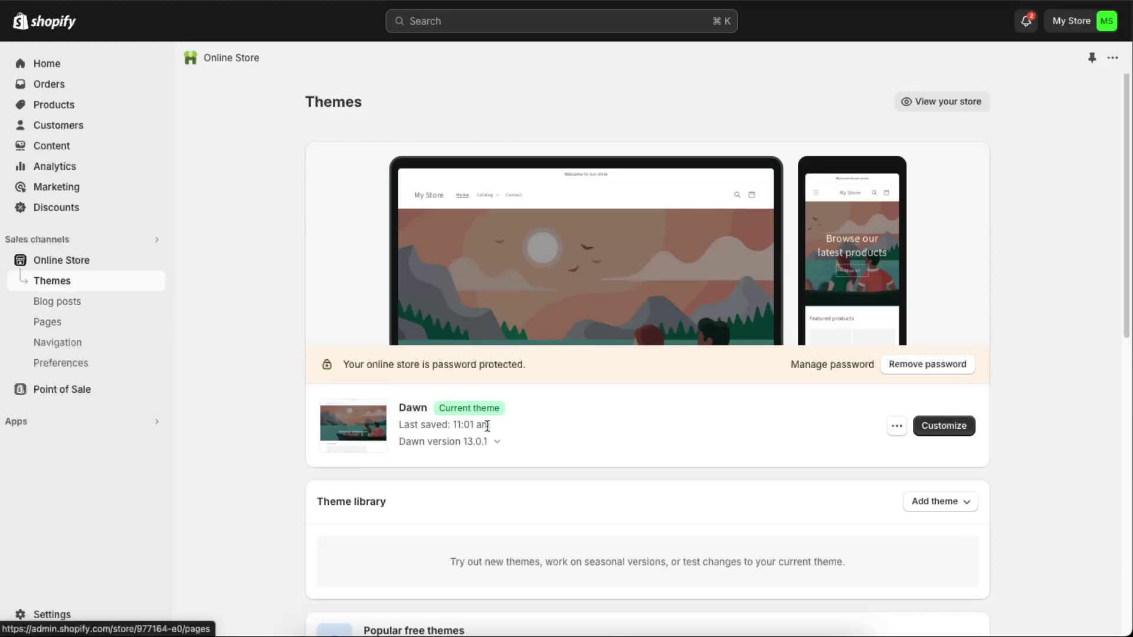
{"action": "scroll", "coordinate": [681, 427], "scroll_direction": "down", "scroll_amount": 1}
{"action": "left_click", "coordinate": [942, 406]}
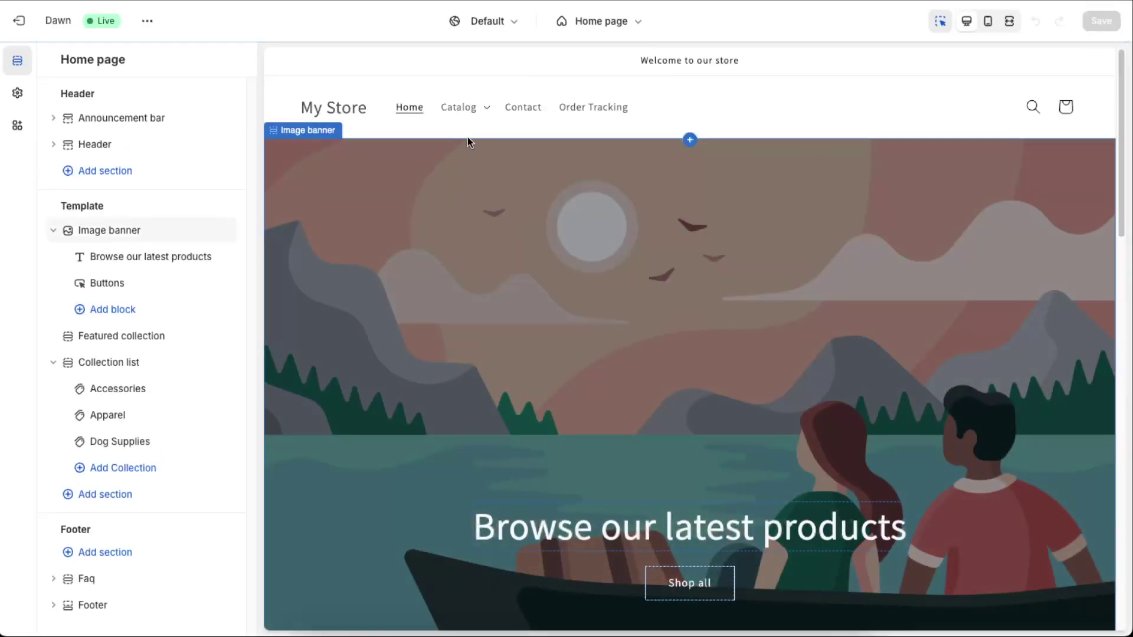
{"action": "scroll", "coordinate": [649, 277], "scroll_direction": "down", "scroll_amount": 15}
{"action": "scroll", "coordinate": [655, 283], "scroll_direction": "up", "scroll_amount": 8}
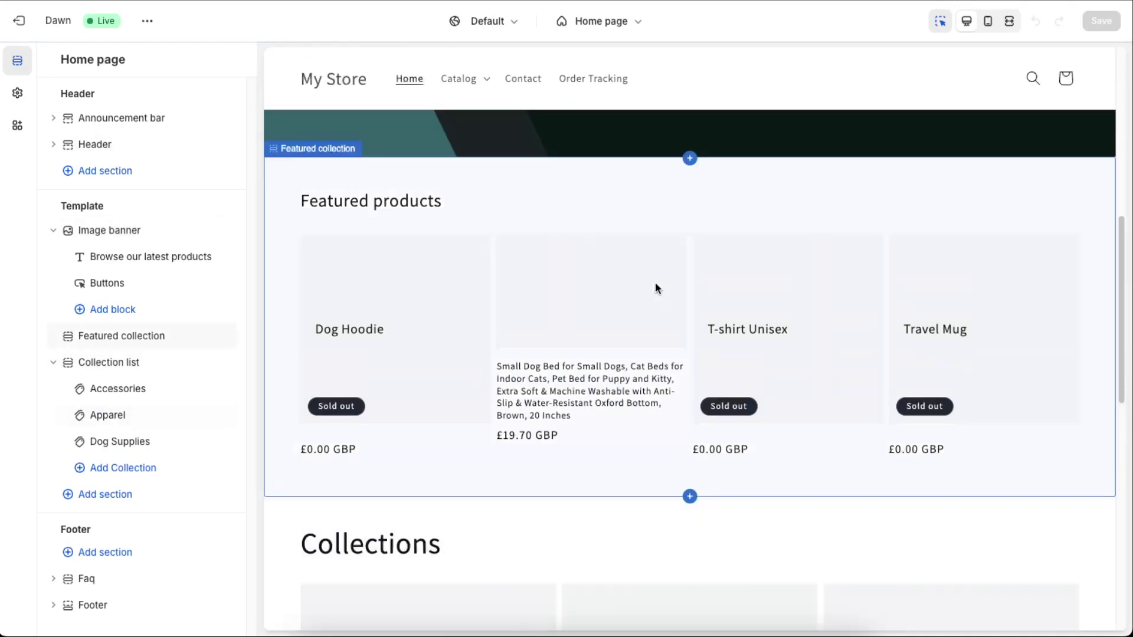
{"action": "scroll", "coordinate": [530, 362], "scroll_direction": "up", "scroll_amount": 1}
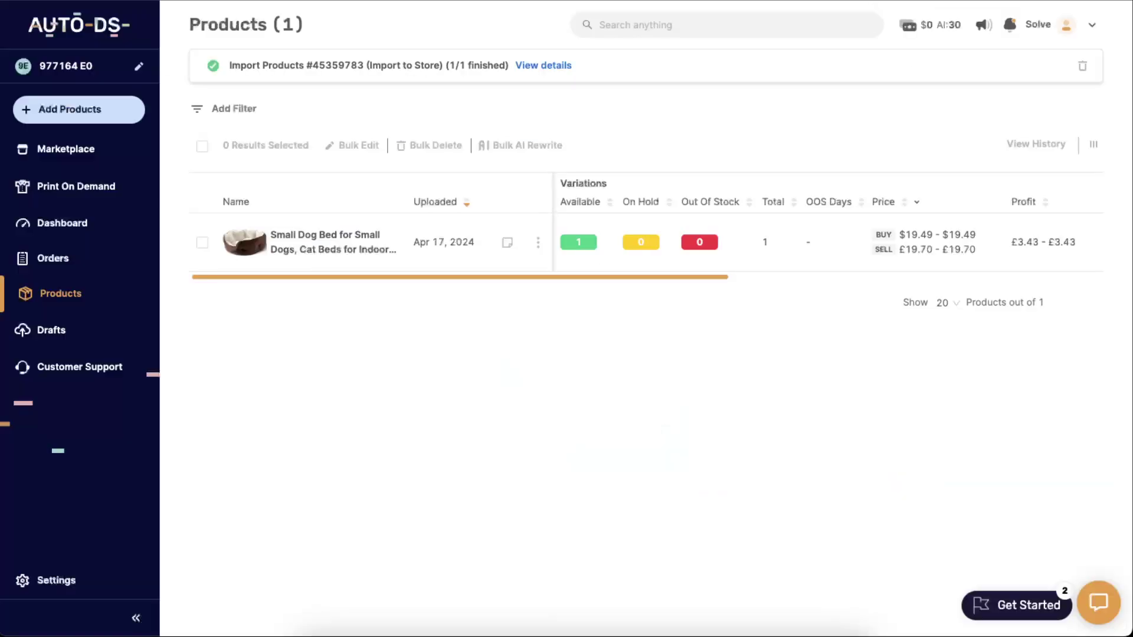
Return to AutoDS, revisit the Print On Demand catalogue and browse the Marketplace's Best Sellers and New Arrivals.
{"action": "left_click", "coordinate": [52, 151]}
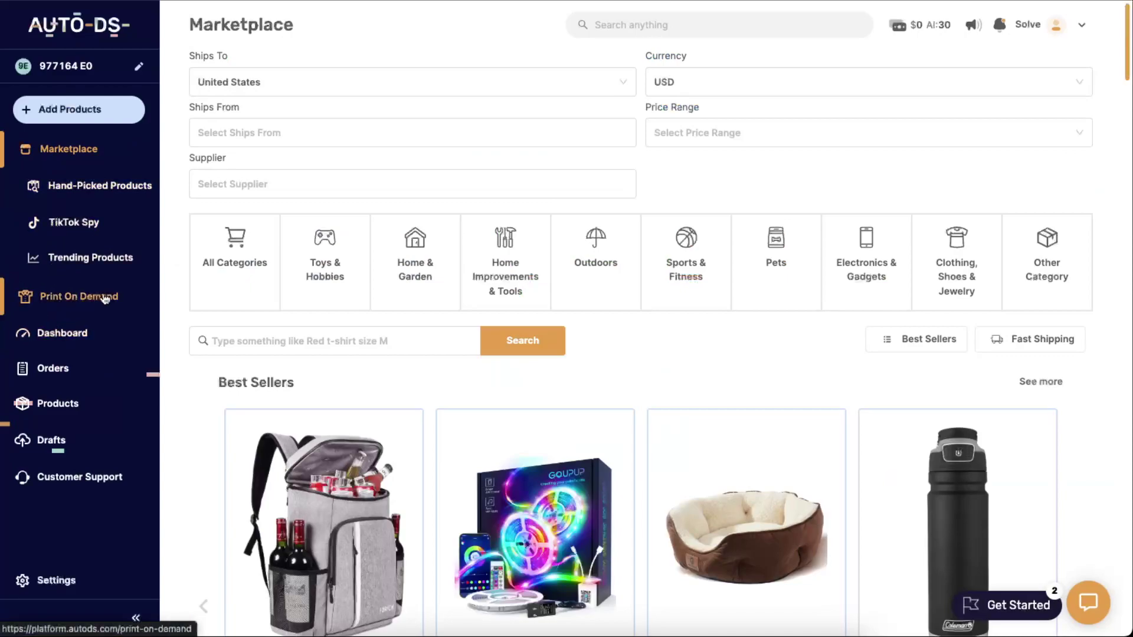
{"action": "left_click", "coordinate": [99, 306]}
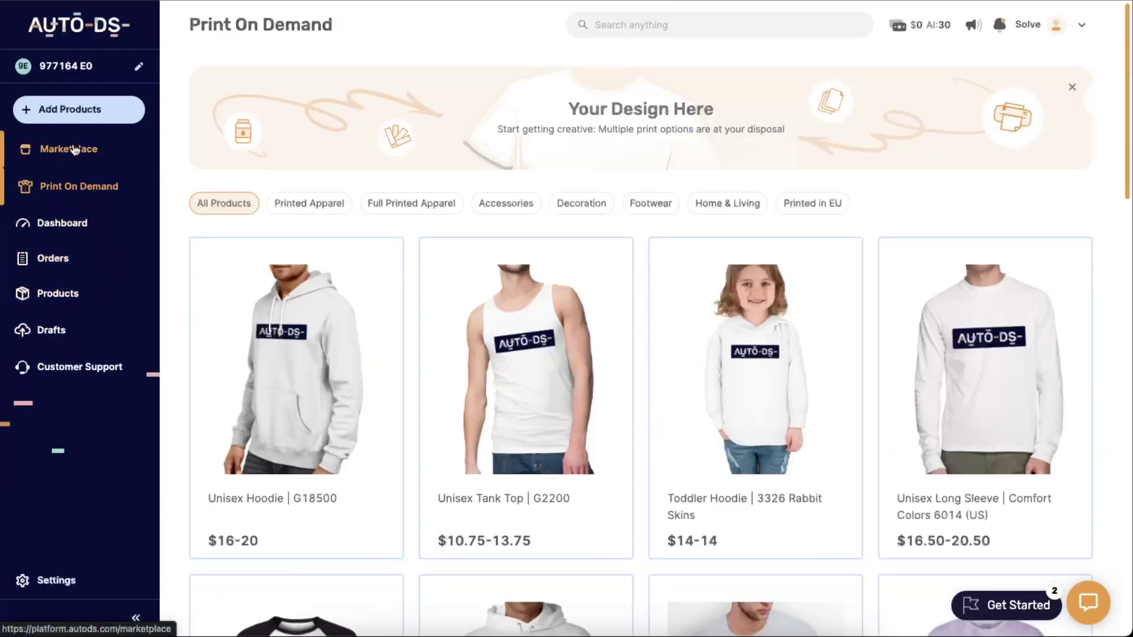
{"action": "left_click", "coordinate": [75, 150]}
{"action": "scroll", "coordinate": [763, 345], "scroll_direction": "down", "scroll_amount": 7}
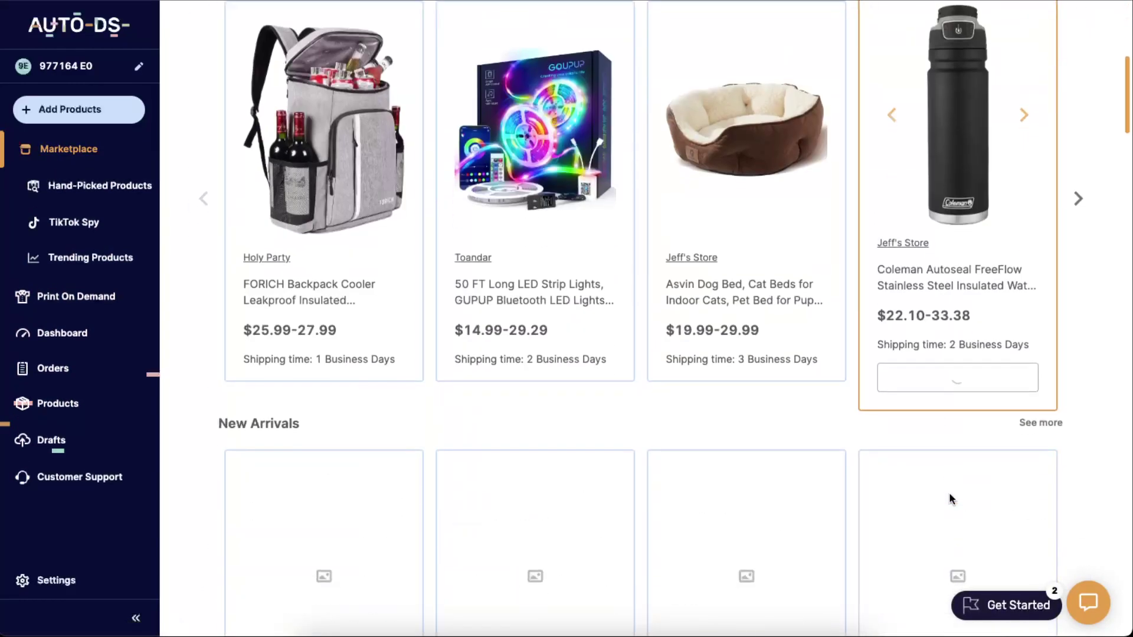